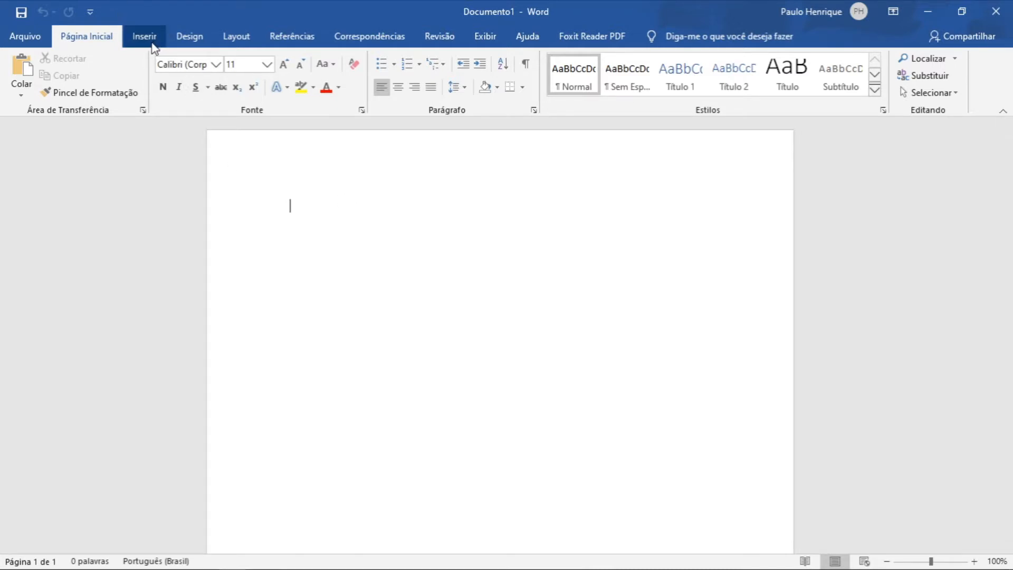
# Insert a table with 3 columns and 4 rows.
pyautogui.click(152, 47)
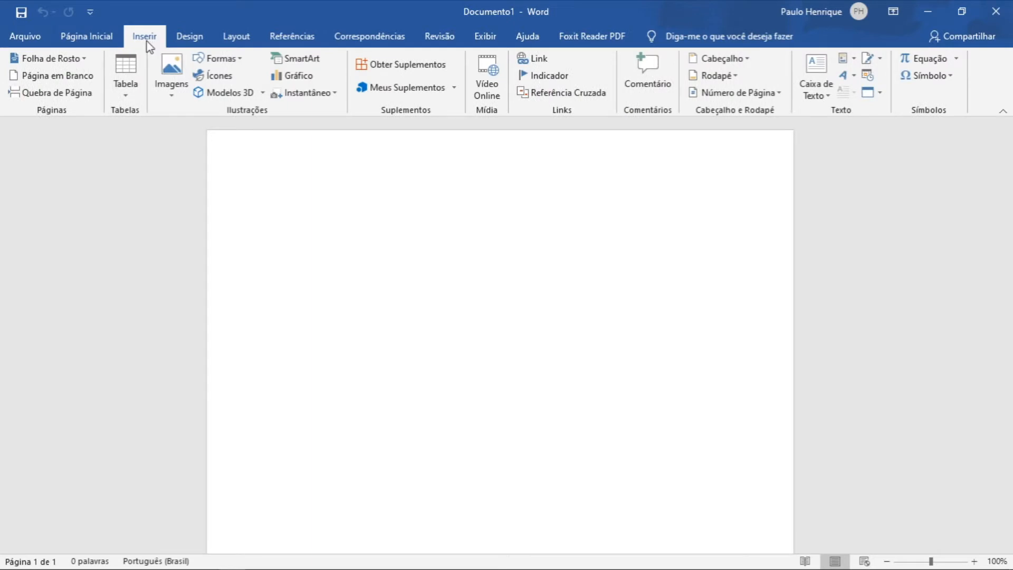
pyautogui.click(130, 74)
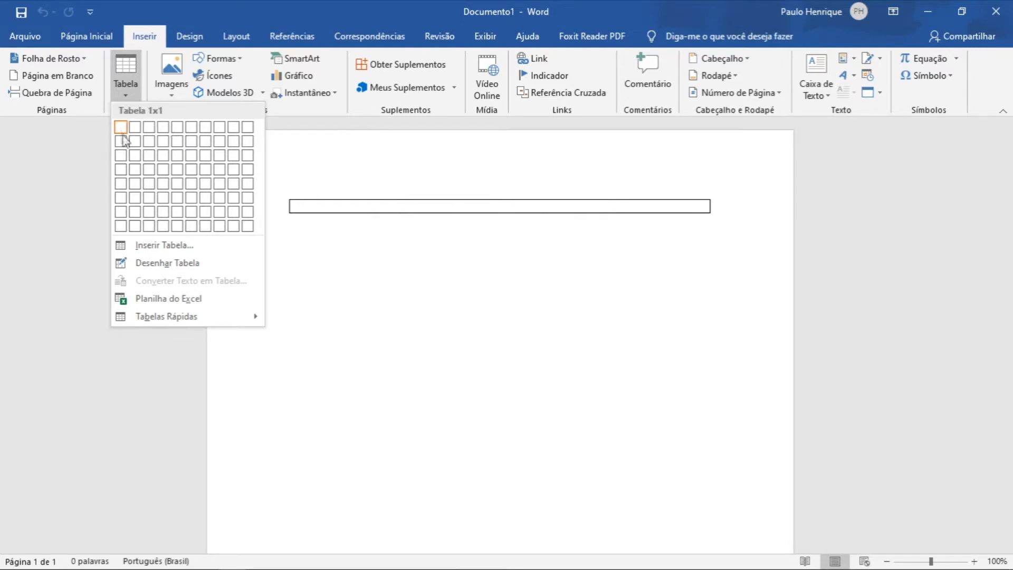
pyautogui.click(141, 252)
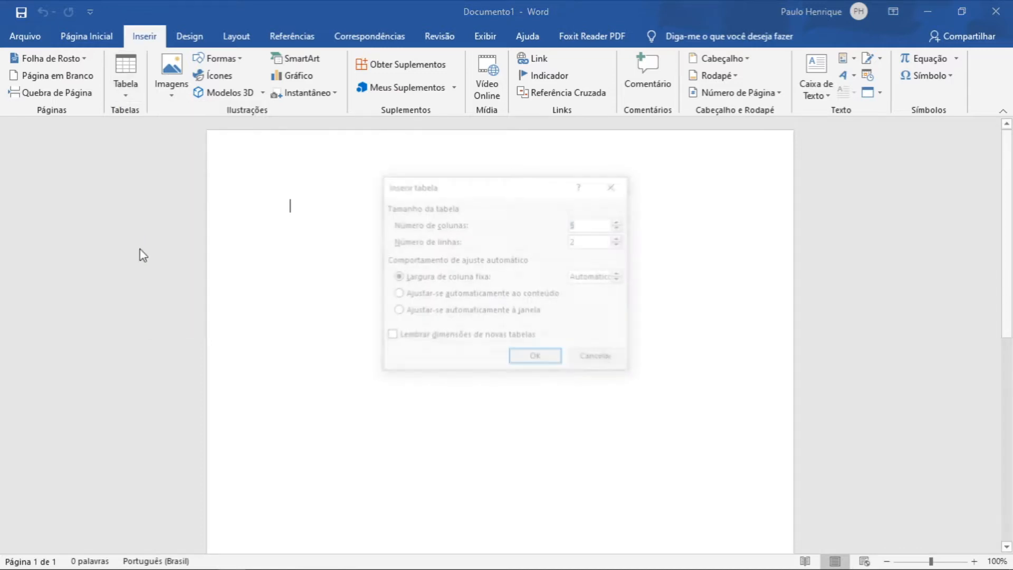
pyautogui.moveTo(457, 174); pyautogui.dragTo(645, 175)
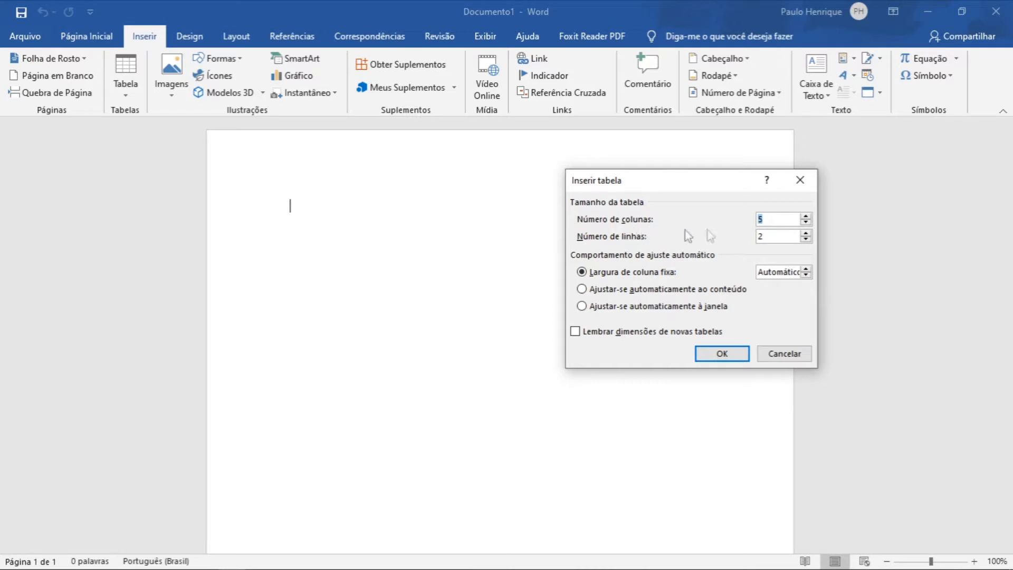
pyautogui.click(791, 239)
pyautogui.moveTo(792, 238); pyautogui.dragTo(742, 225)
pyautogui.write('4')
pyautogui.doubleClick(785, 218)
pyautogui.moveTo(706, 177); pyautogui.dragTo(681, 175)
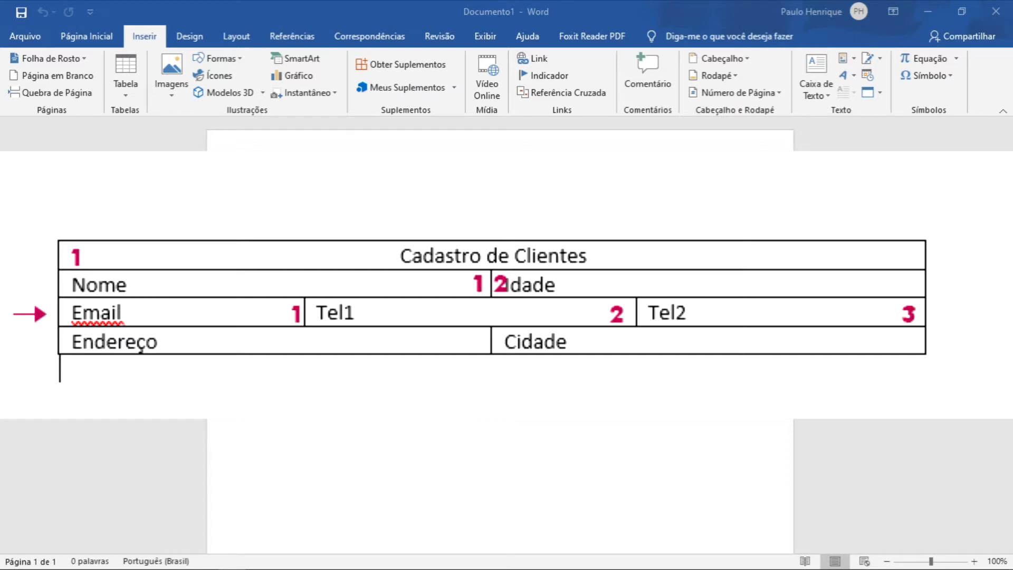
pyautogui.write('3')
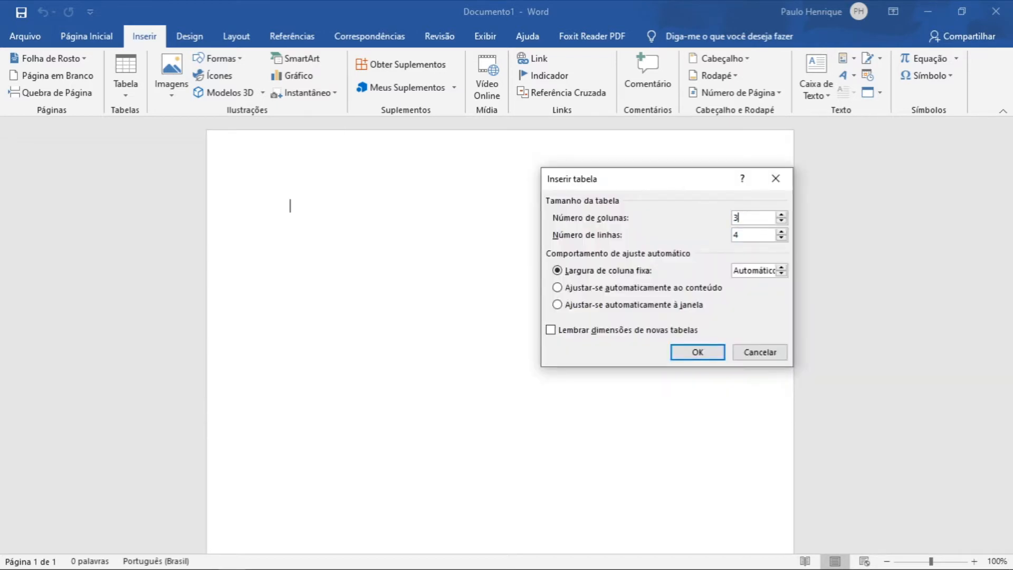
pyautogui.click(706, 350)
# Enter the title "Cadastro de Clientes" in the table's top-left cell.
pyautogui.moveTo(298, 207); pyautogui.dragTo(646, 216)
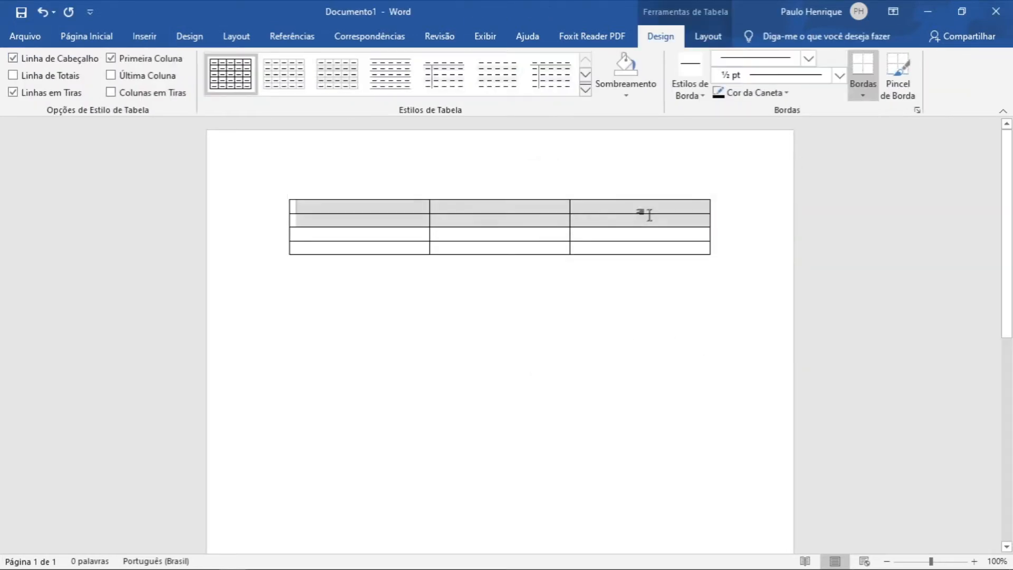
pyautogui.click(639, 246)
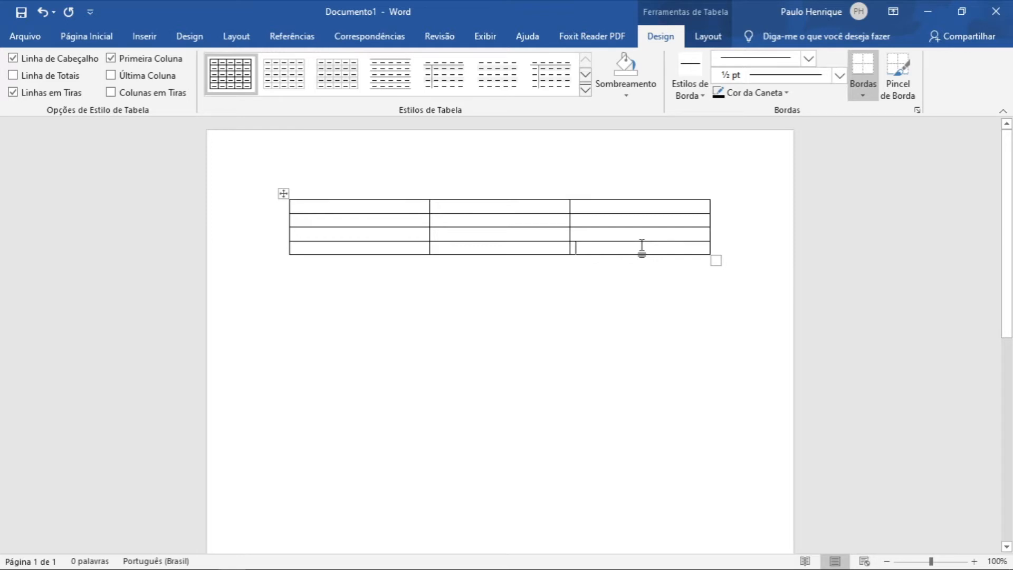
pyautogui.click(376, 208)
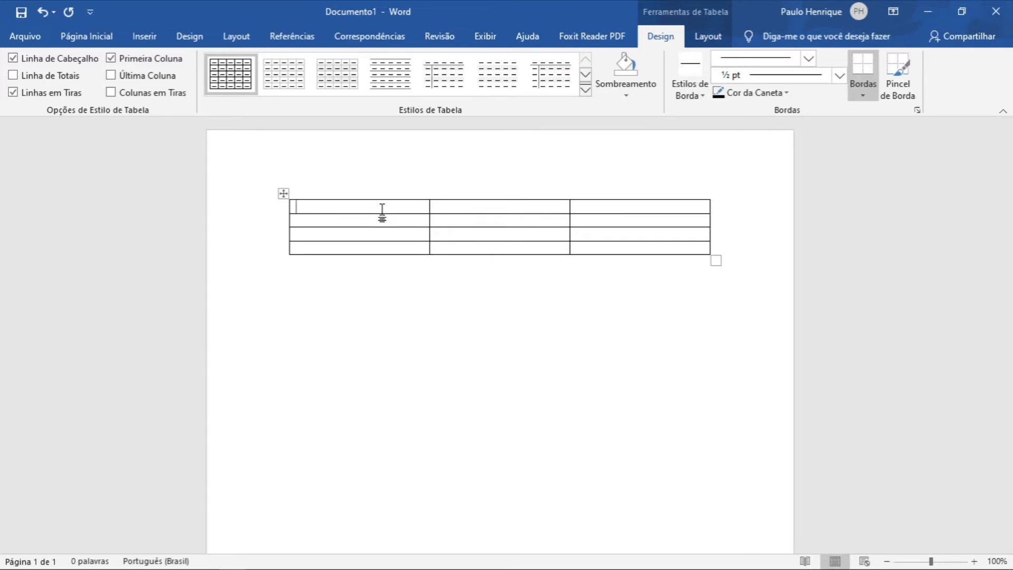
pyautogui.write('Cadastro de Clientes')
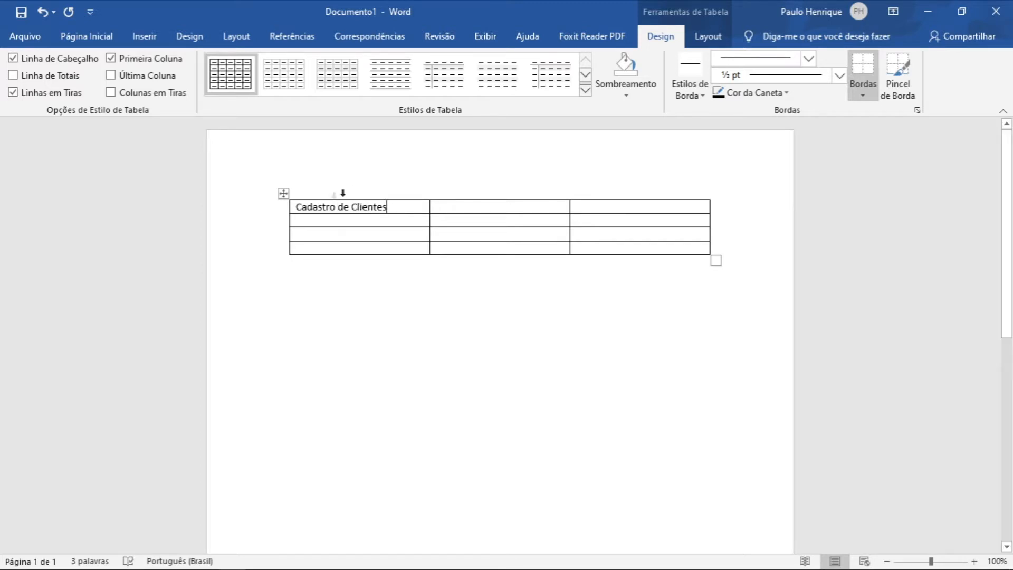
# Enter "Nome" in the first cell of the second row and "Idade" in its third cell.
pyautogui.click(395, 224)
pyautogui.write('Nome')
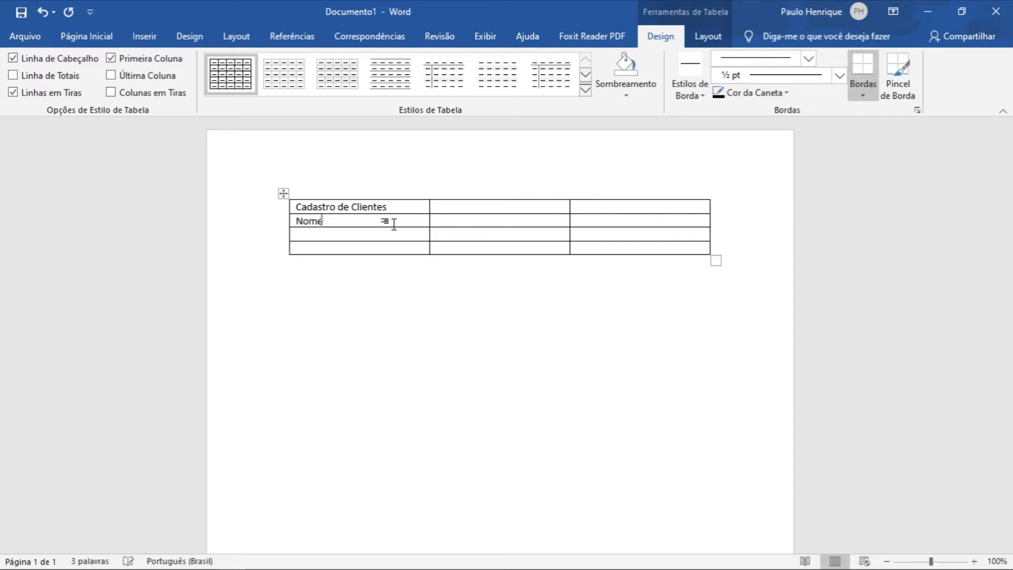
pyautogui.click(467, 216)
pyautogui.click(614, 216)
pyautogui.write('Idade')
# Fill the third row with "Email", "Tel1" and "Tel2".
pyautogui.click(395, 238)
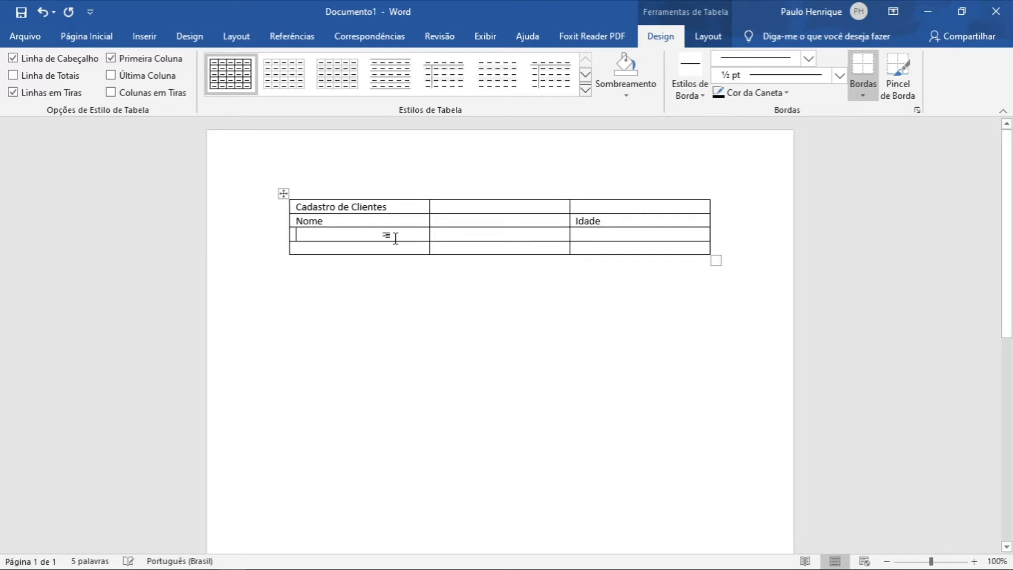
pyautogui.write('Email')
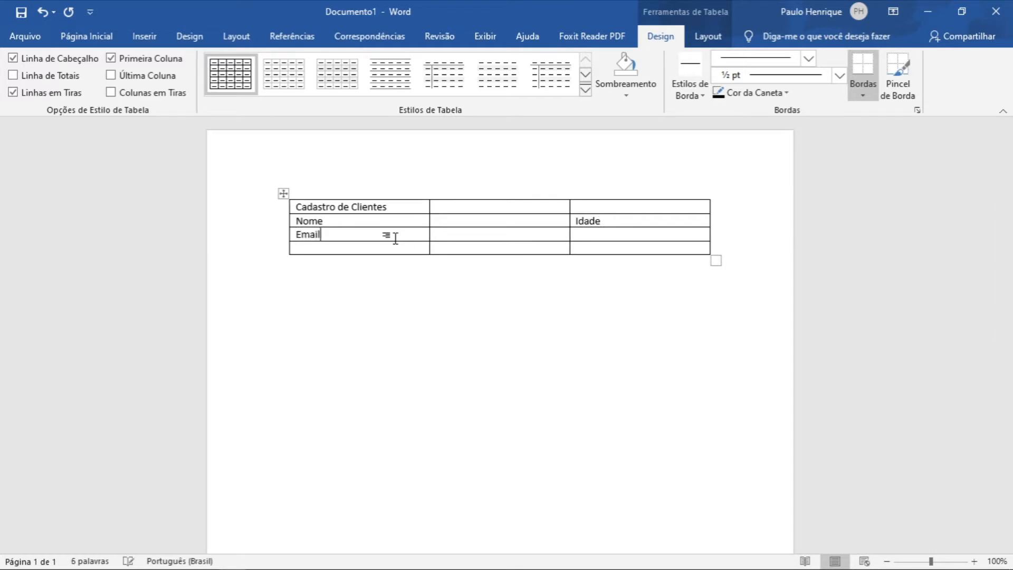
pyautogui.click(443, 232)
pyautogui.write('Tel1')
pyautogui.press('Tab')
pyautogui.write('Tel')
pyautogui.write('2')
pyautogui.write('Endereço')
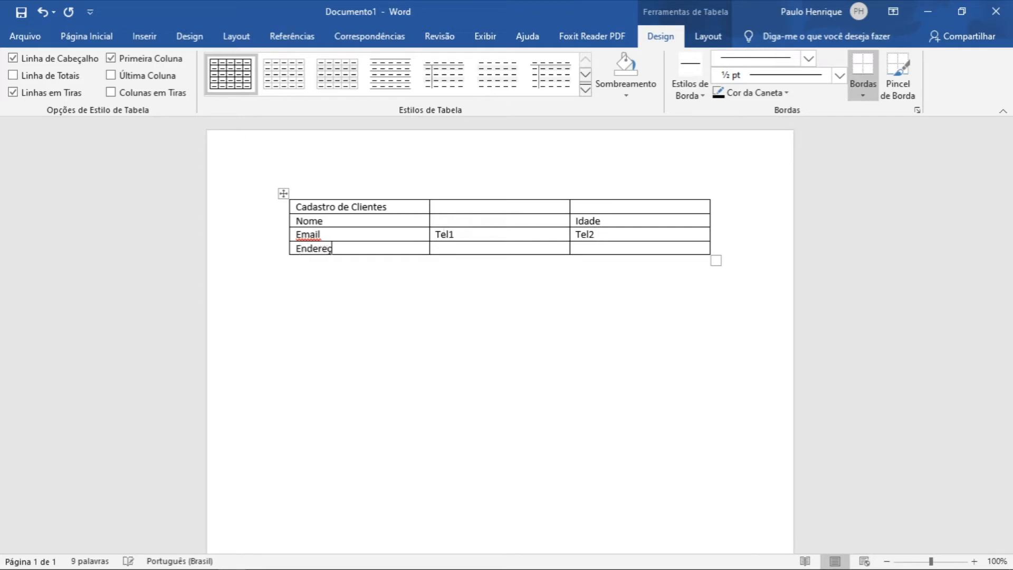
# Enter "Endereço" in the first cell of the fourth row and "Cidade" in its third cell.
pyautogui.press('Tab')
pyautogui.press('Tab')
pyautogui.write('Cidade')
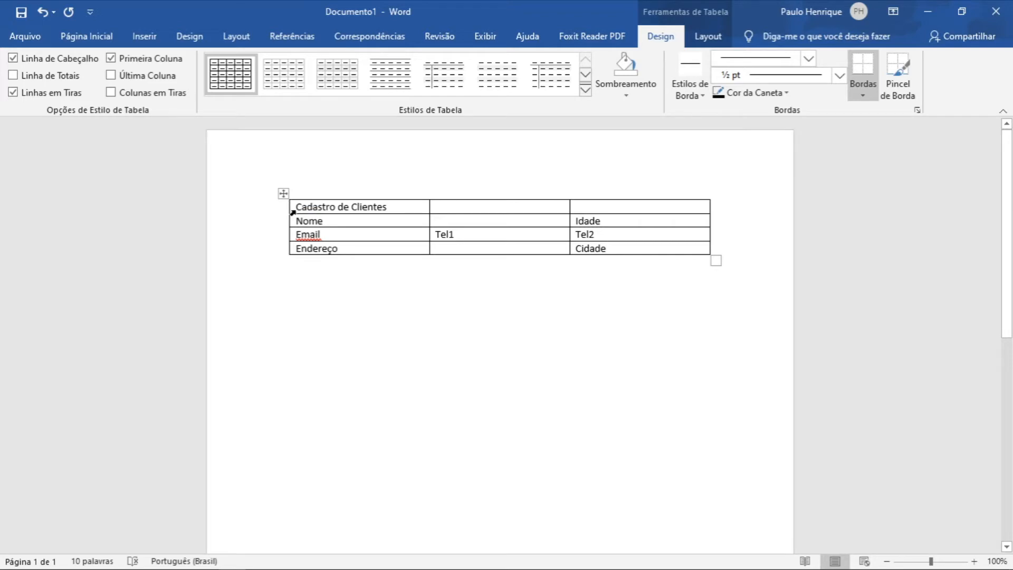
# Try an orange grid table style on the table and undo it.
pyautogui.click(585, 90)
pyautogui.click(644, 146)
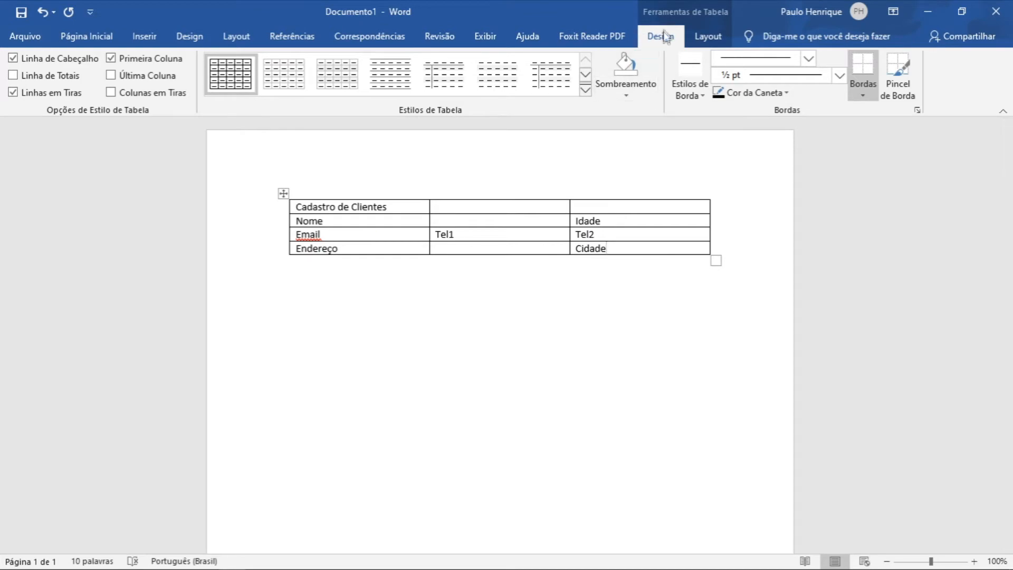
pyautogui.click(586, 90)
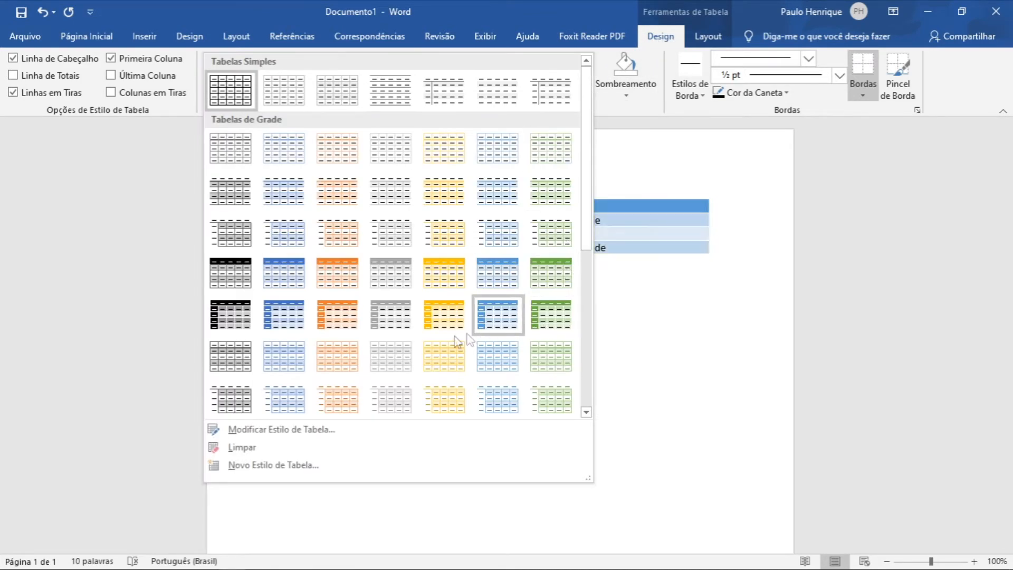
pyautogui.click(337, 314)
pyautogui.click(509, 276)
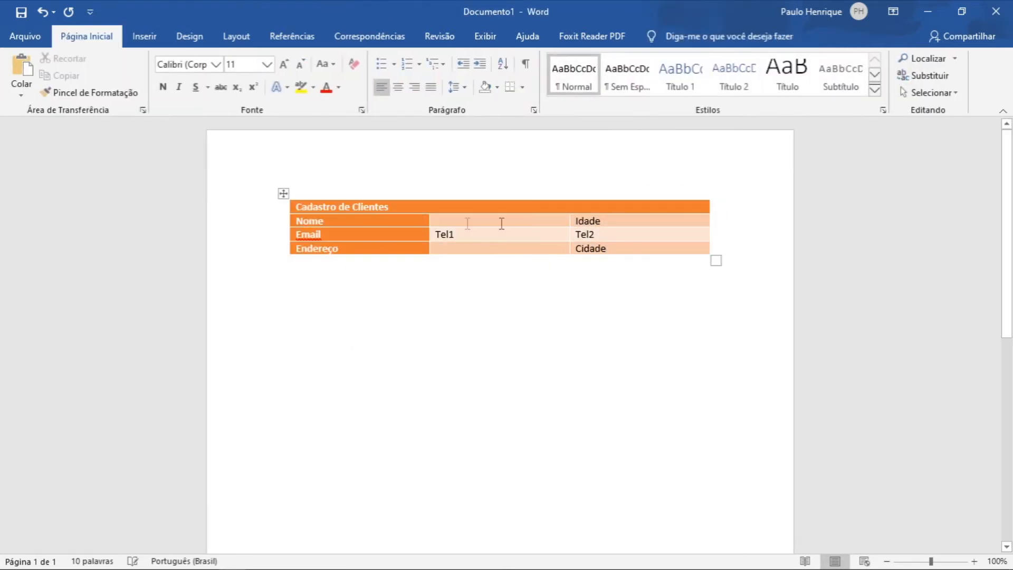
pyautogui.click(42, 12)
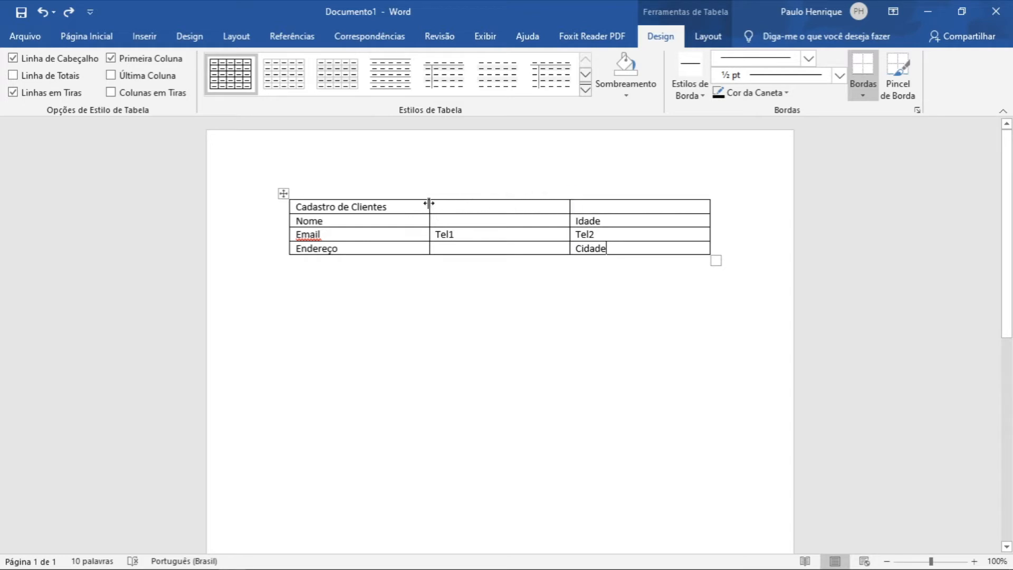
# Move the title text into the middle cell of the top row.
pyautogui.tripleClick(305, 201)
pyautogui.hotkey('ctrl', 'x')
pyautogui.click(464, 207)
pyautogui.hotkey('ctrl', 'v')
pyautogui.click(594, 280)
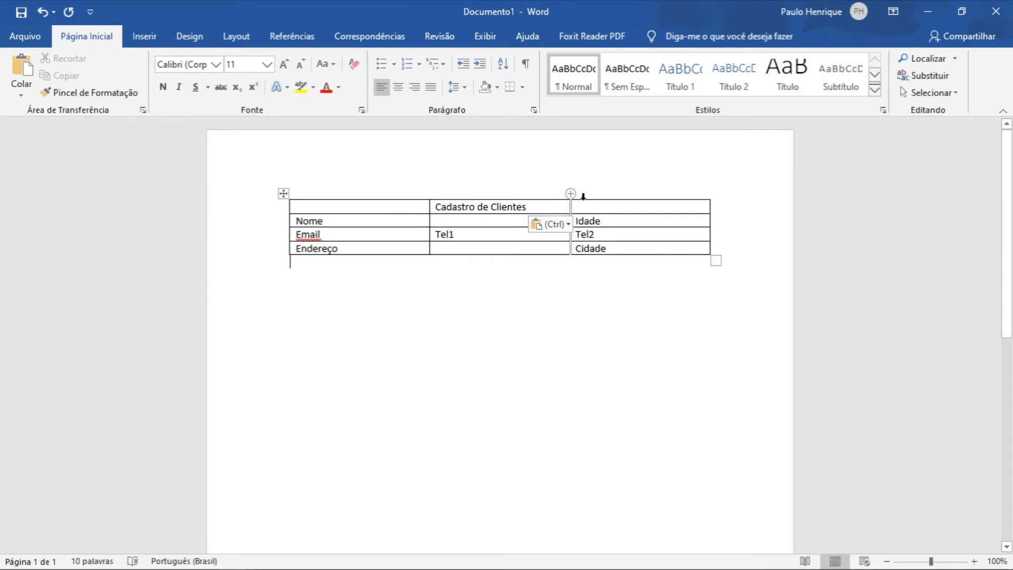
# Undo moving the title text back into the top-left cell.
pyautogui.click(553, 208)
pyautogui.hotkey('ctrl', 'z')
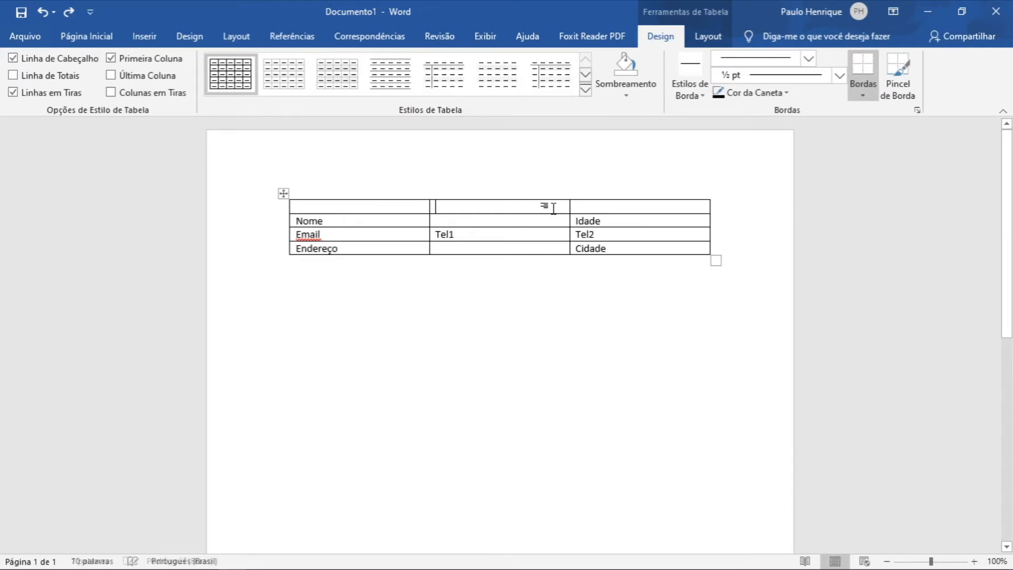
pyautogui.hotkey('ctrl', 'y')
pyautogui.click(359, 206)
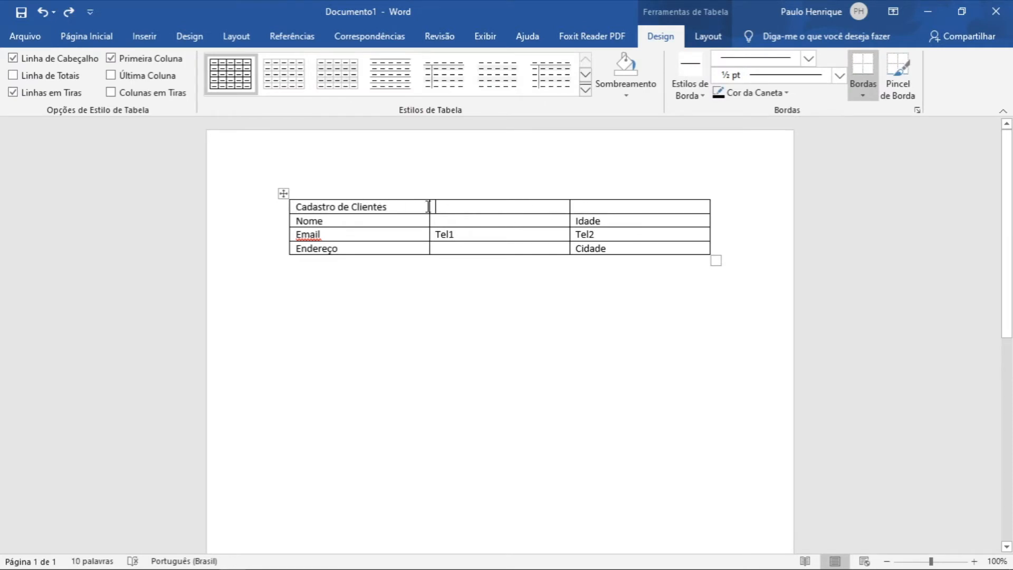
# Merge the three cells of the top row, then undo the merge.
pyautogui.click(418, 206)
pyautogui.click(451, 205)
pyautogui.moveTo(635, 206); pyautogui.dragTo(385, 211)
pyautogui.click(448, 216)
pyautogui.moveTo(297, 204); pyautogui.dragTo(638, 199)
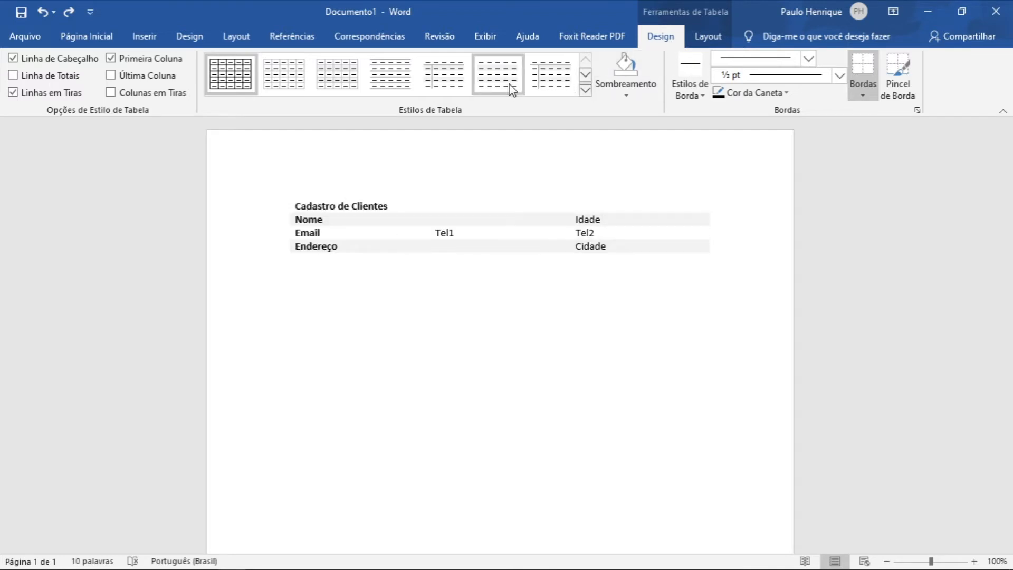
pyautogui.click(708, 37)
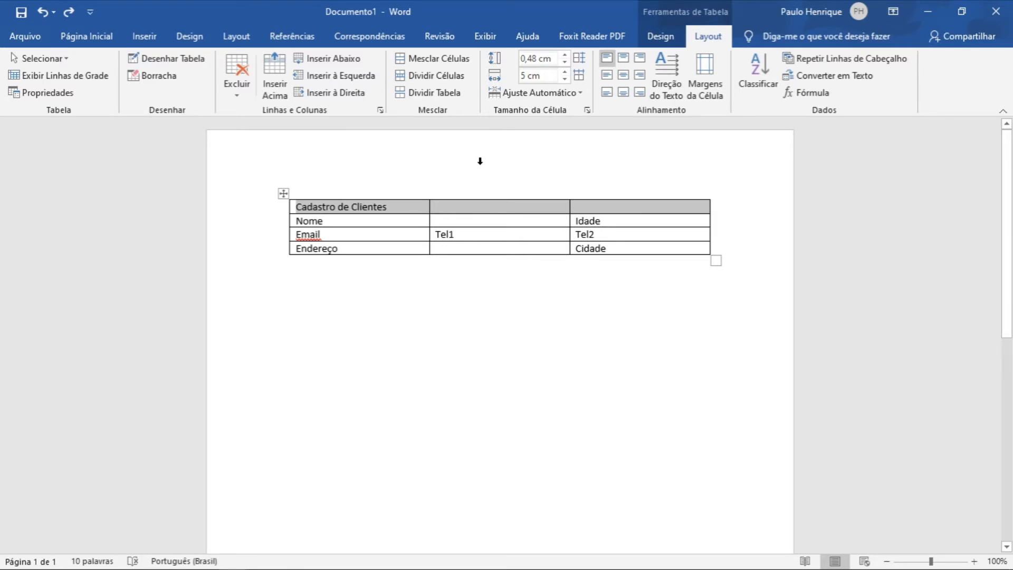
pyautogui.click(431, 67)
pyautogui.click(473, 211)
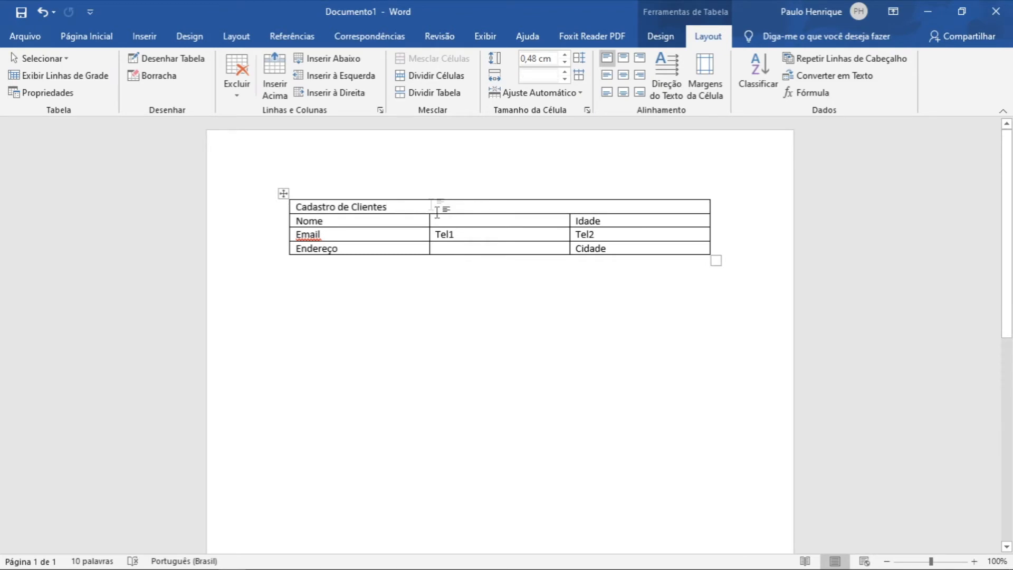
pyautogui.click(41, 13)
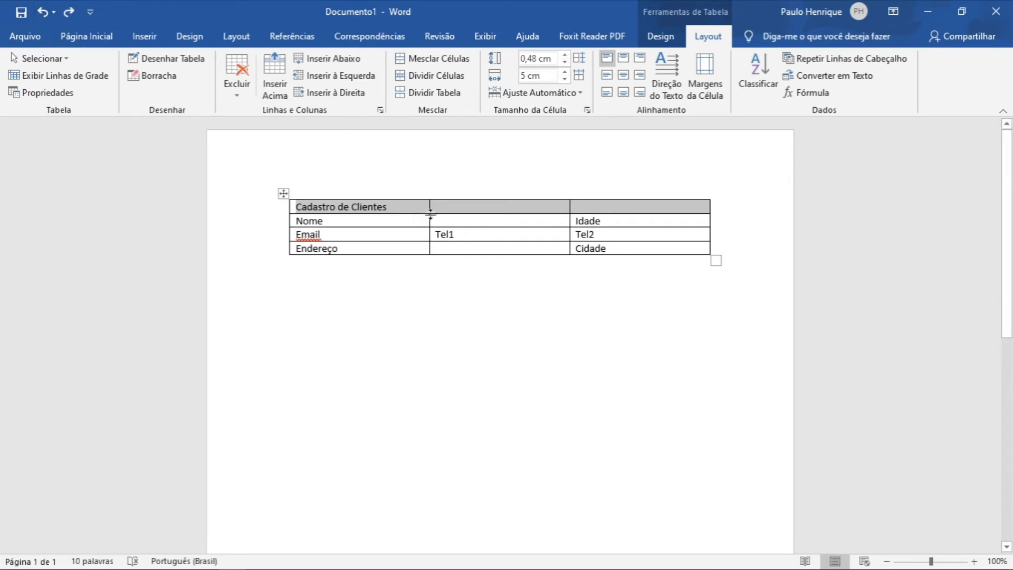
# Merge the three cells of the top row into one.
pyautogui.click(593, 207)
pyautogui.moveTo(634, 211); pyautogui.dragTo(375, 206)
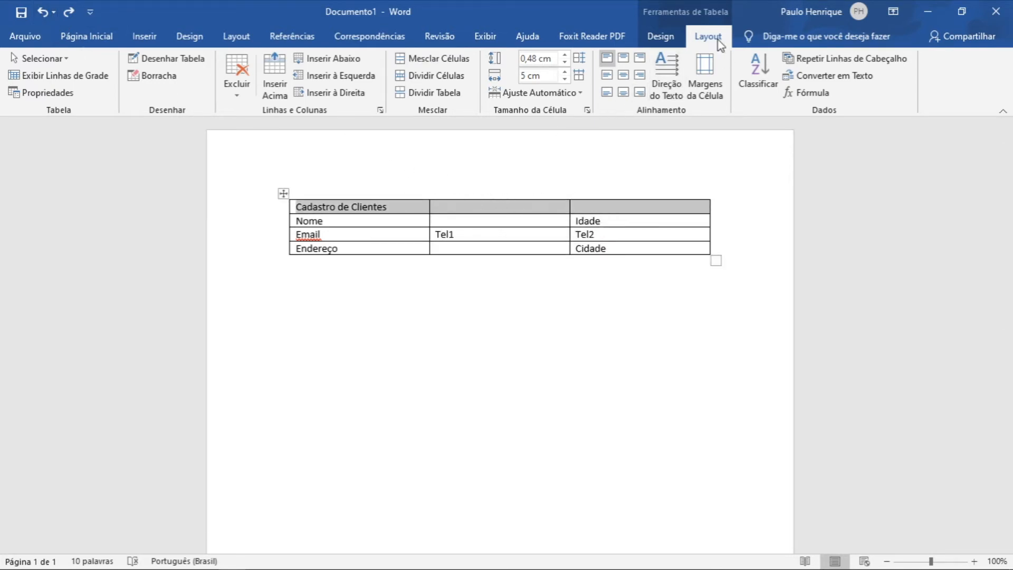
pyautogui.click(432, 58)
pyautogui.click(436, 206)
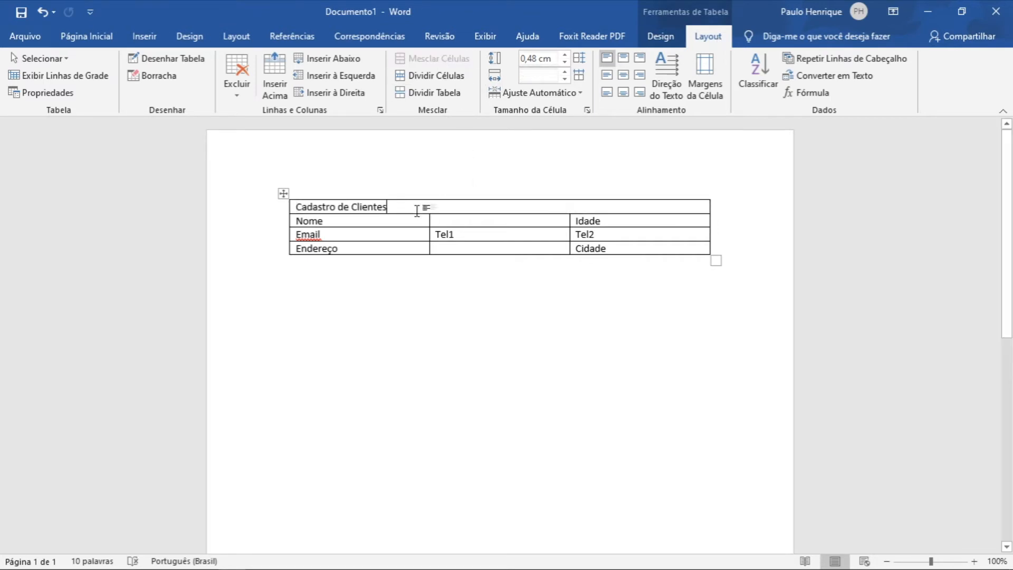
# Center the title text horizontally and vertically in the merged top row.
pyautogui.moveTo(615, 208); pyautogui.dragTo(296, 206)
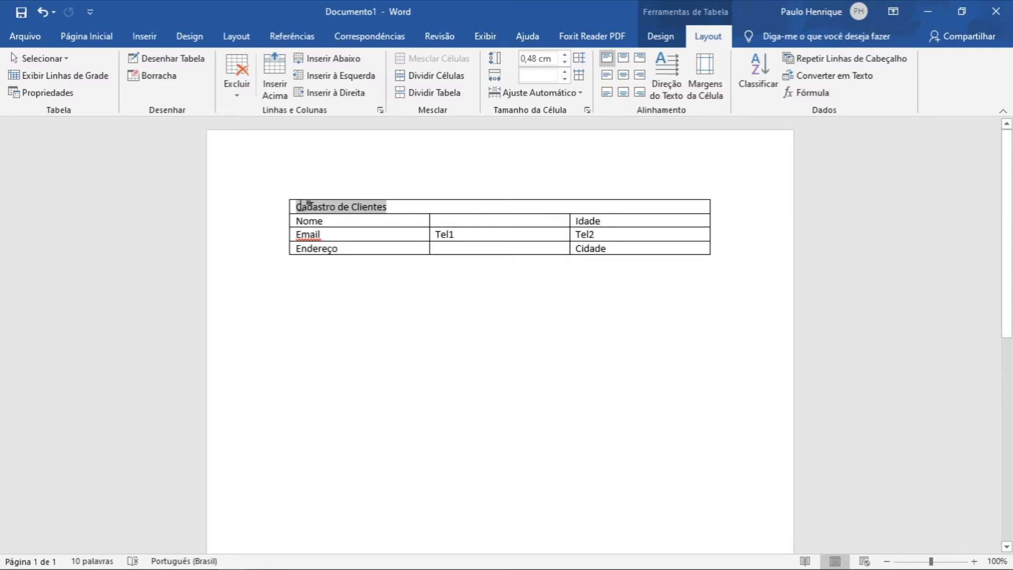
pyautogui.moveTo(666, 207); pyautogui.dragTo(303, 210)
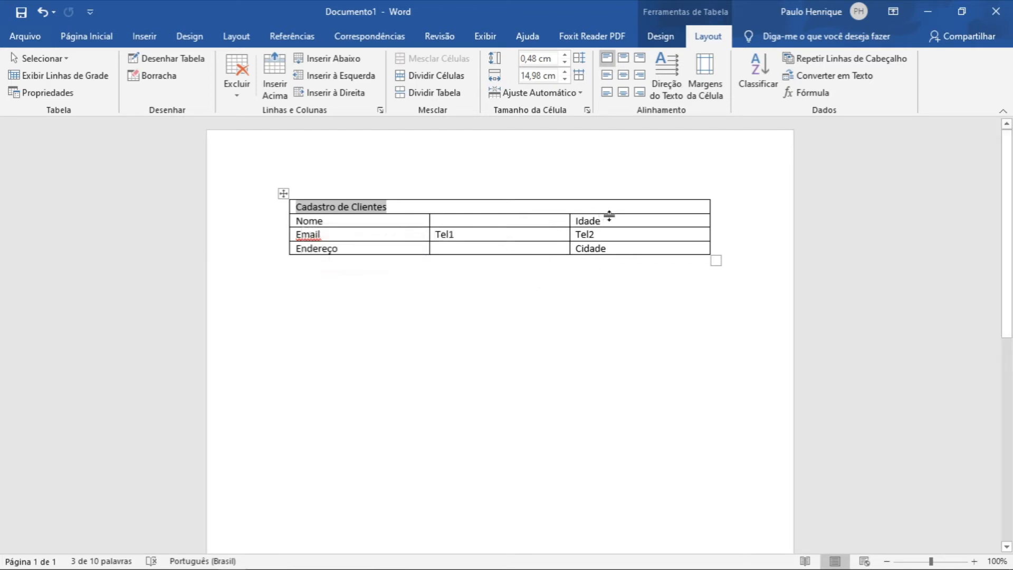
pyautogui.click(628, 81)
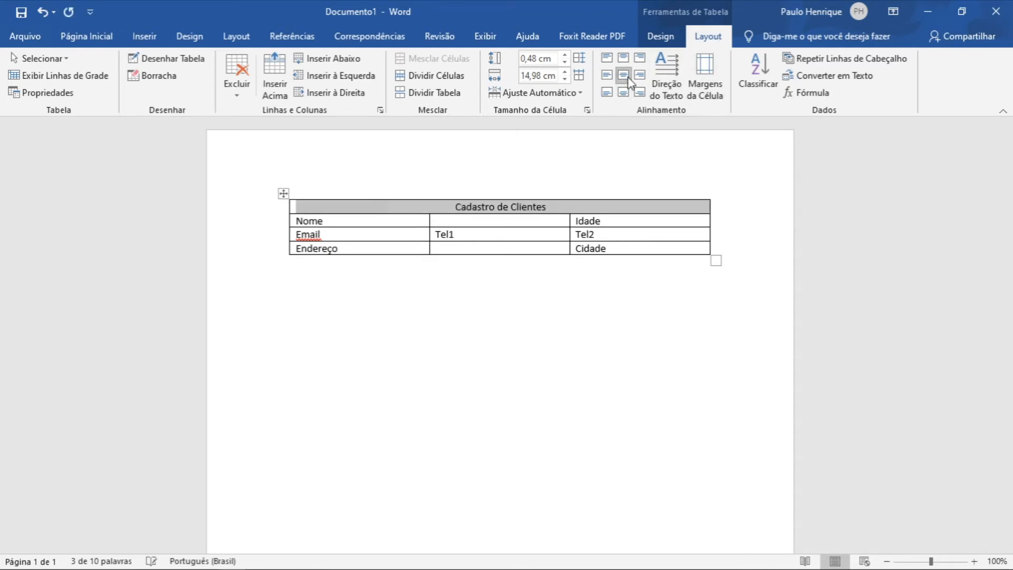
pyautogui.click(504, 207)
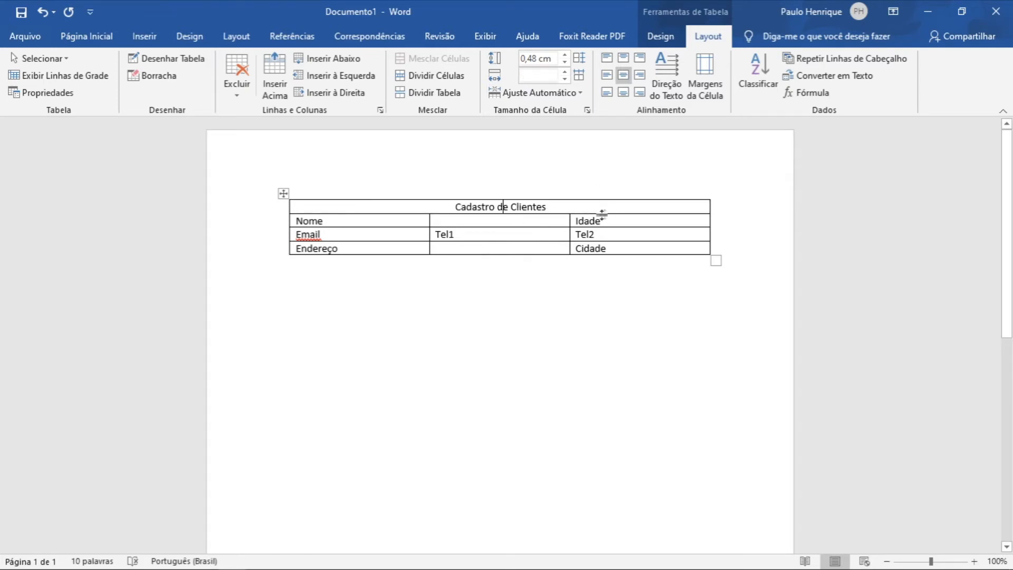
# Move the border between the first and second columns slightly to the left.
pyautogui.click(630, 223)
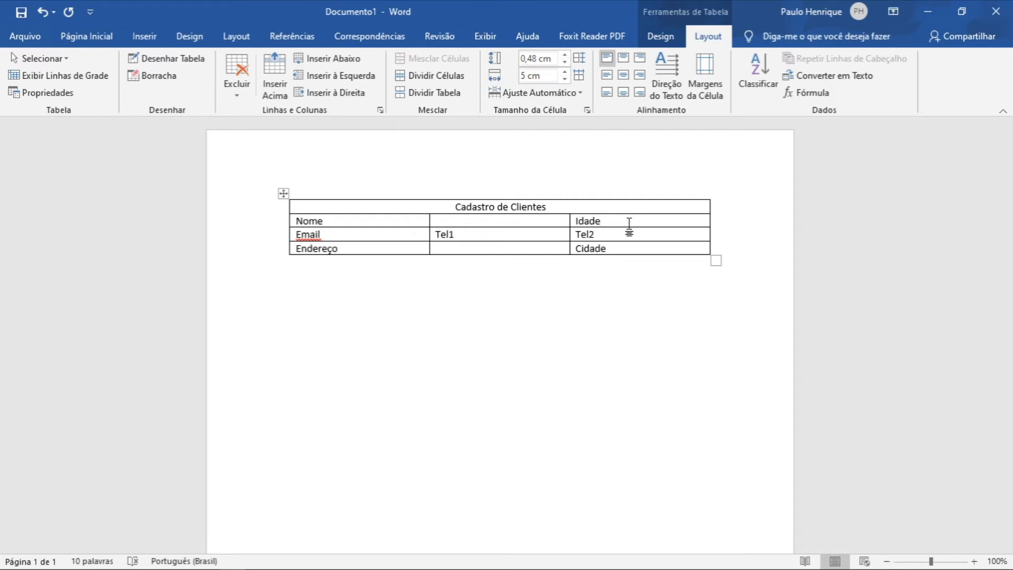
pyautogui.moveTo(625, 224)
pyautogui.mouseDown()
pyautogui.moveTo(425, 208)
pyautogui.moveTo(383, 222)
pyautogui.mouseUp()
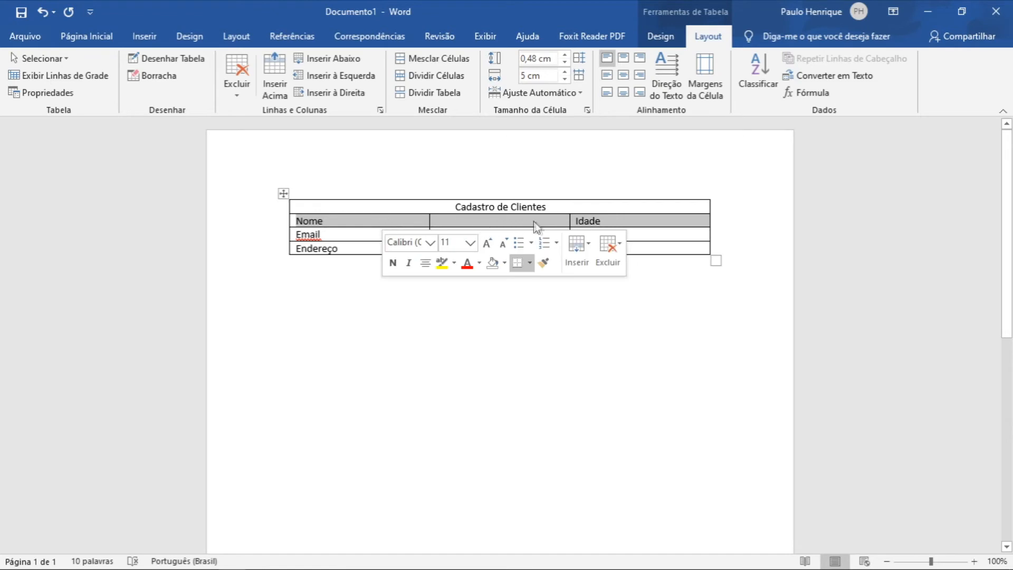
pyautogui.click(626, 222)
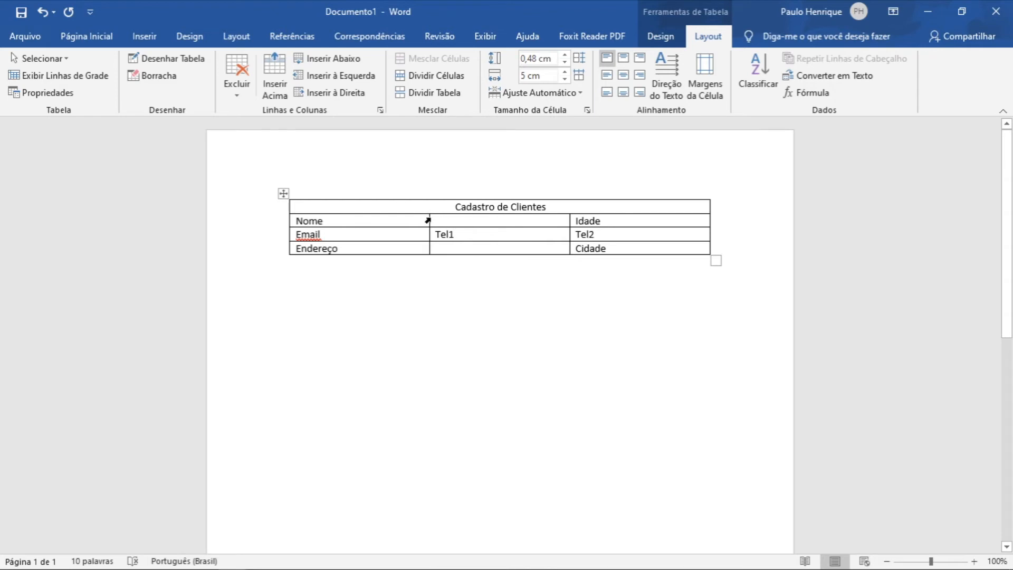
pyautogui.moveTo(432, 219); pyautogui.dragTo(410, 210)
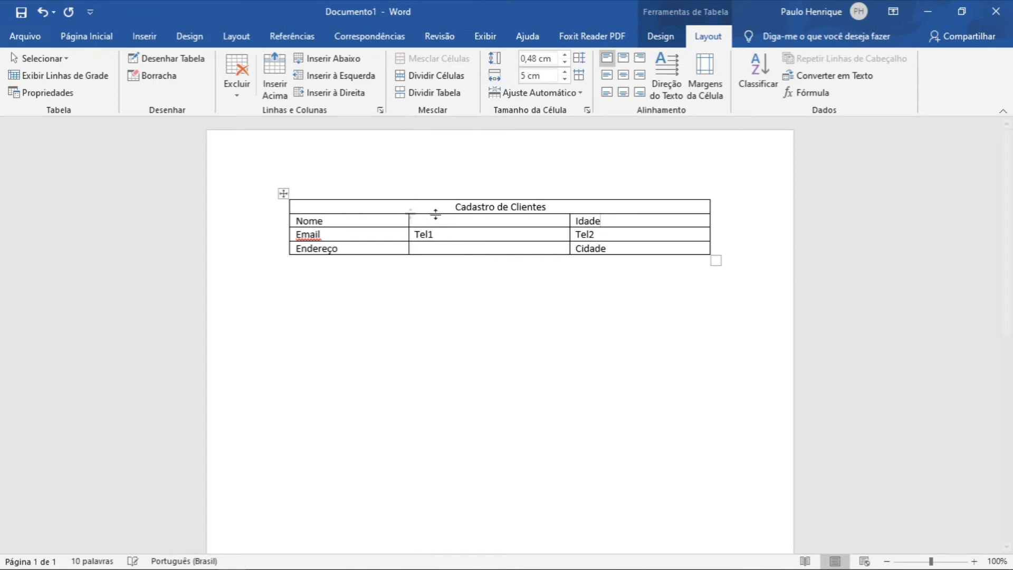
# Split the second row into 2 columns, merging its cells first.
pyautogui.moveTo(621, 221); pyautogui.dragTo(367, 228)
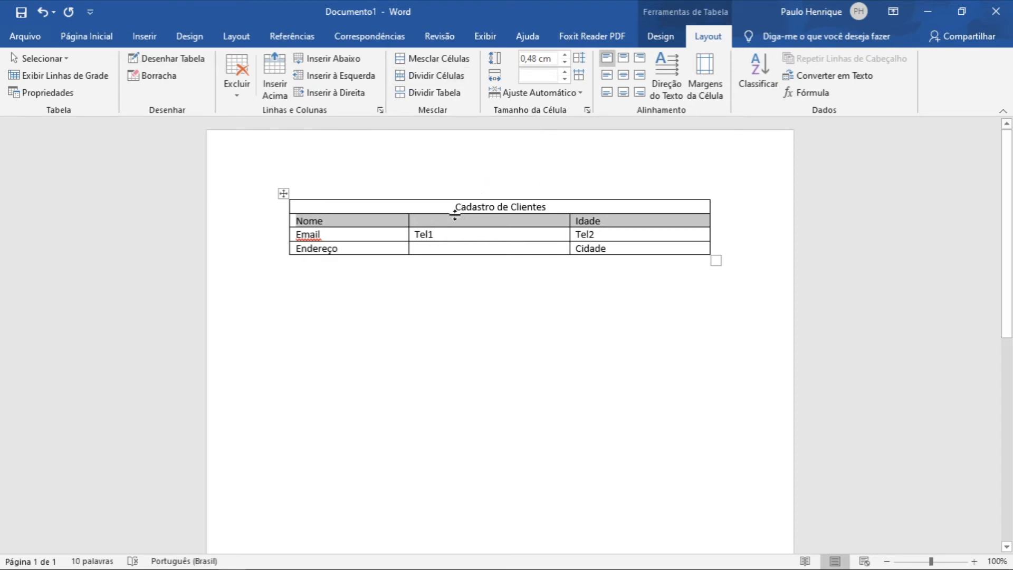
pyautogui.moveTo(446, 208); pyautogui.dragTo(388, 225)
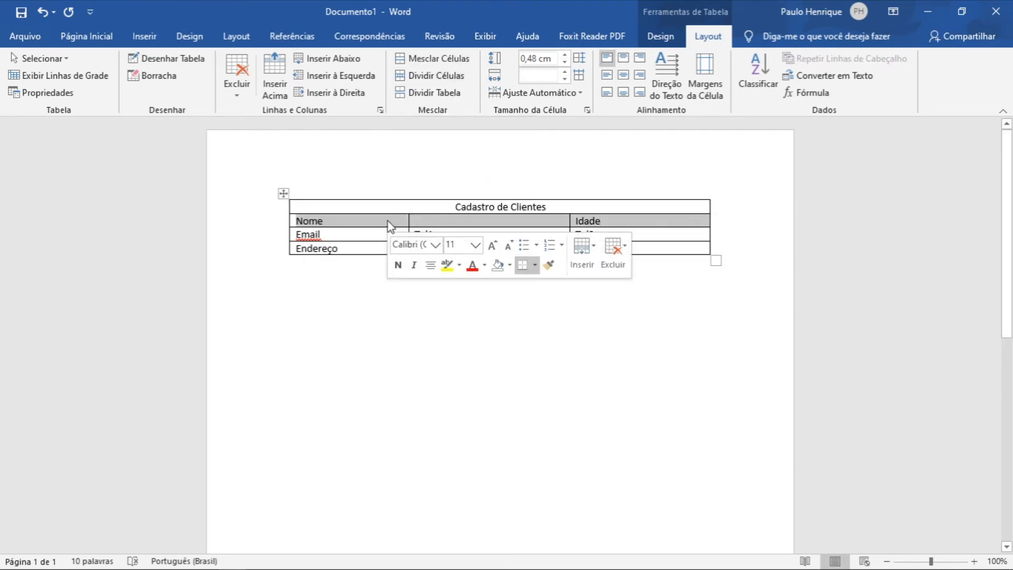
pyautogui.click(434, 75)
pyautogui.moveTo(508, 233); pyautogui.dragTo(678, 230)
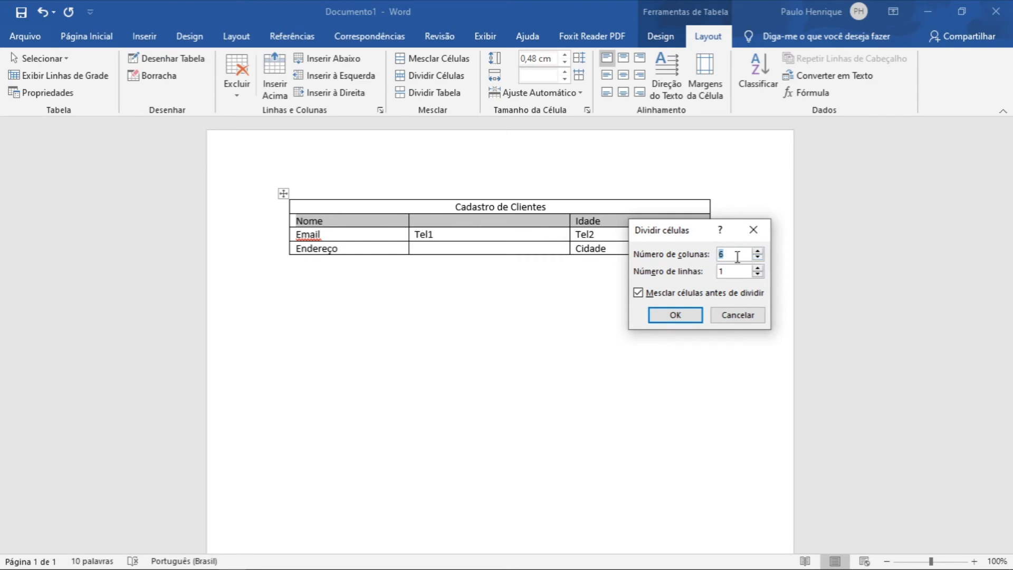
pyautogui.write('2')
pyautogui.click(682, 317)
pyautogui.click(599, 342)
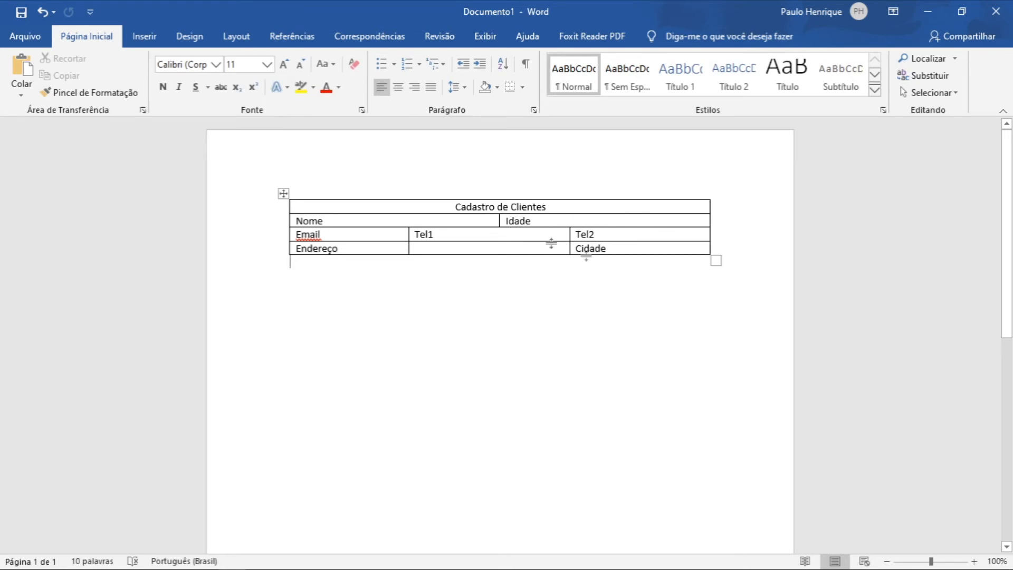
# Merge the cells of the fourth row, then undo the merge.
pyautogui.moveTo(633, 247); pyautogui.dragTo(394, 247)
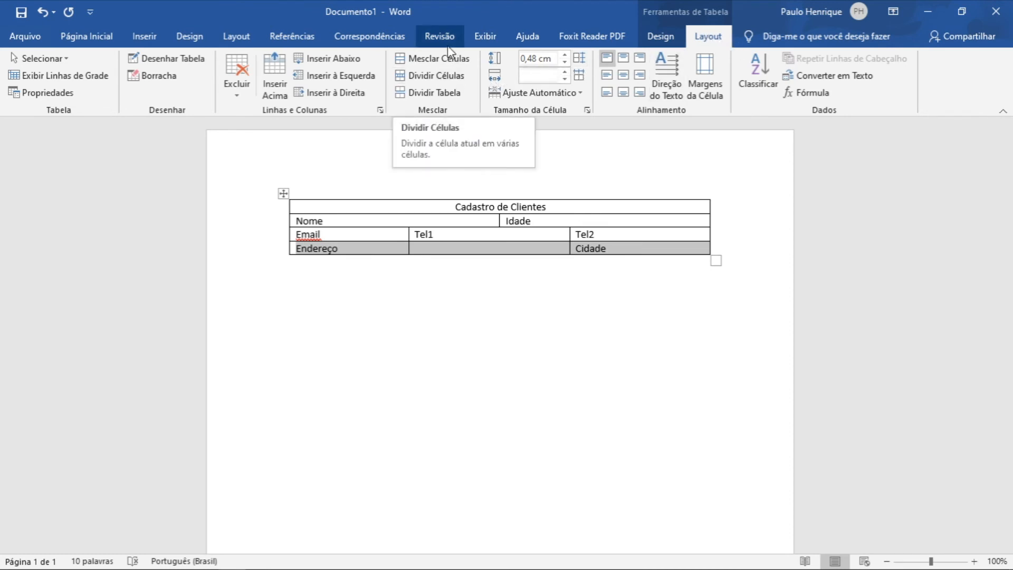
pyautogui.click(438, 59)
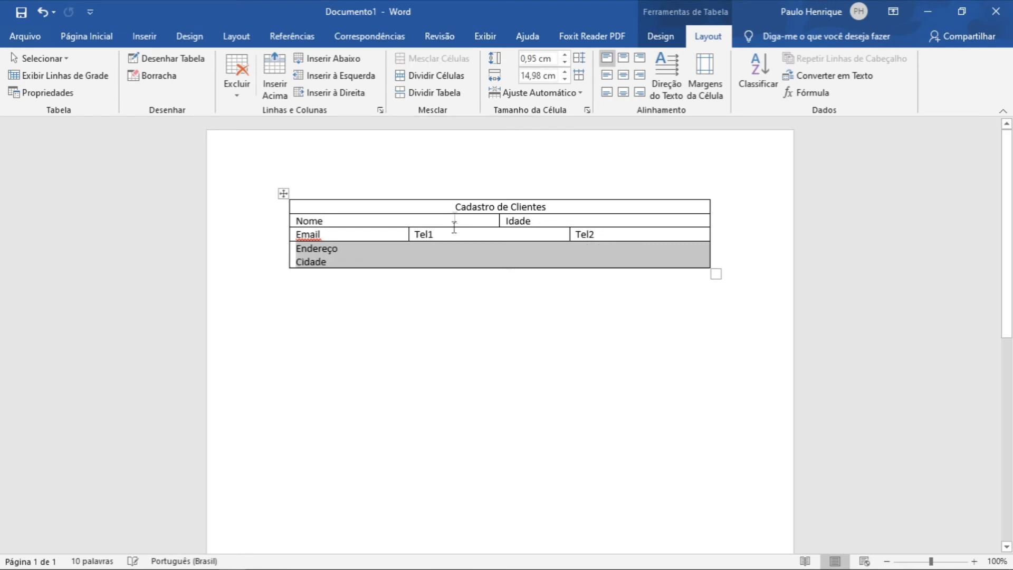
pyautogui.click(434, 249)
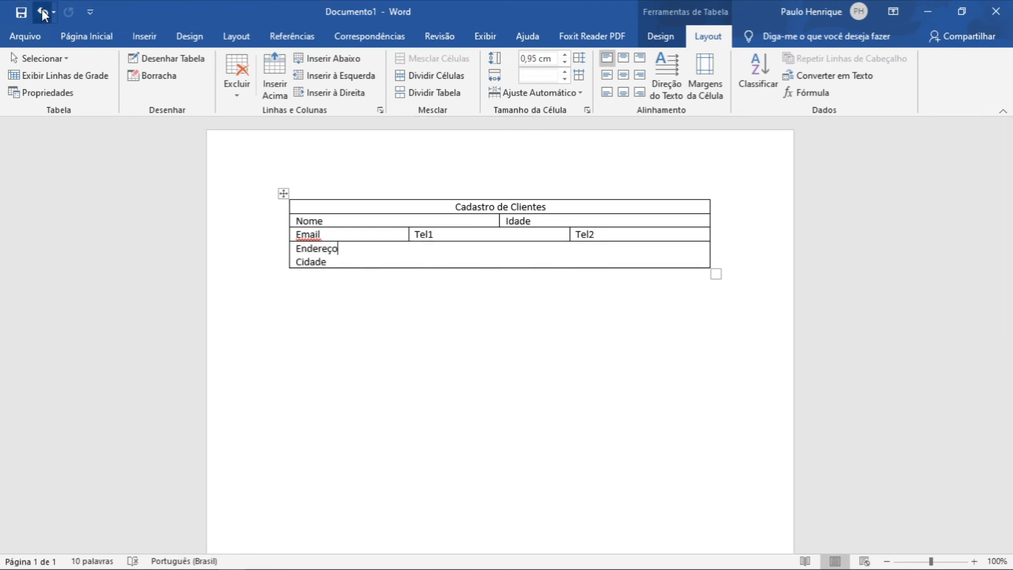
pyautogui.hotkey('ctrl', 'z')
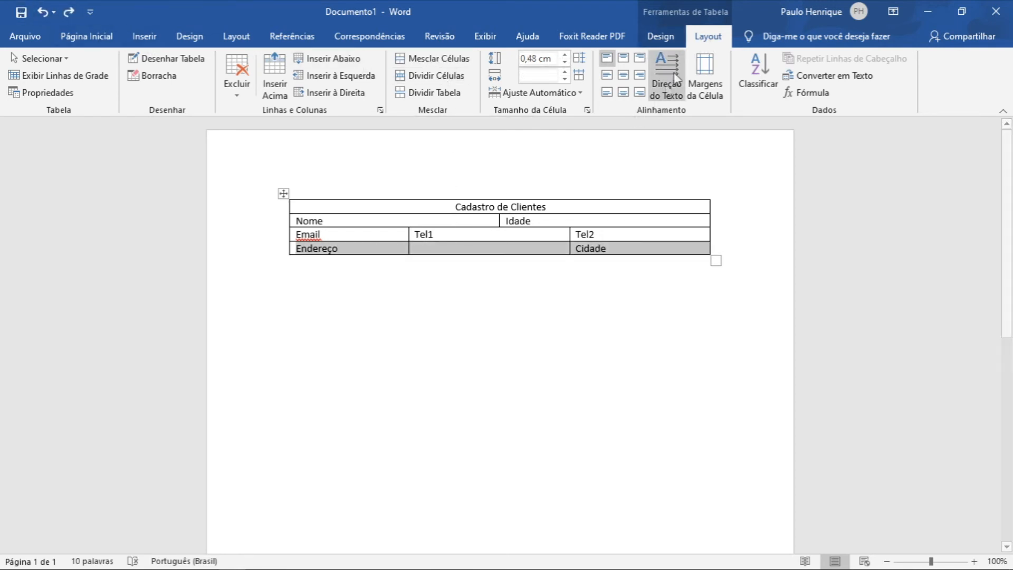
# Split the fourth row into 6 columns, then undo the split.
pyautogui.click(442, 77)
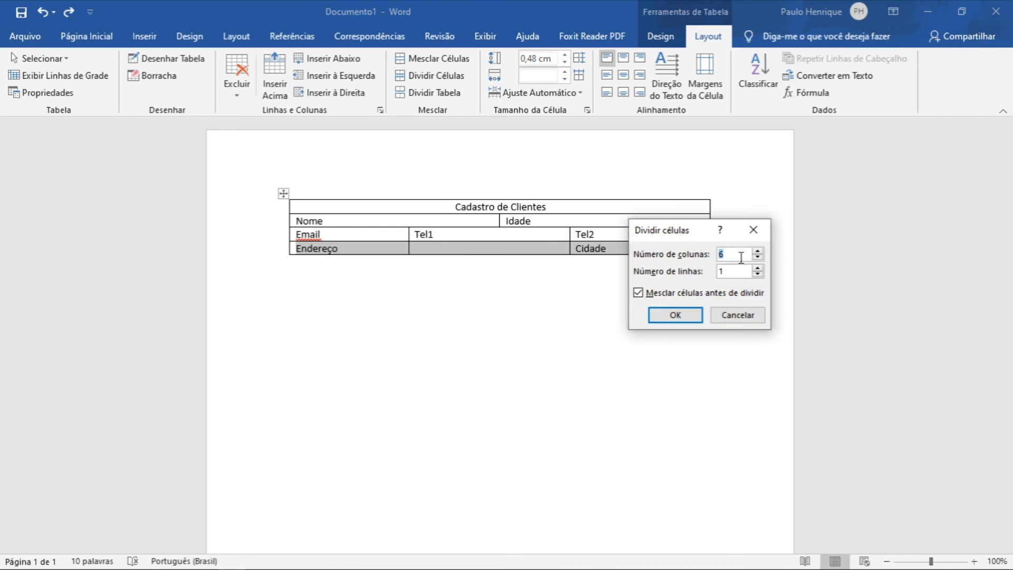
pyautogui.click(676, 316)
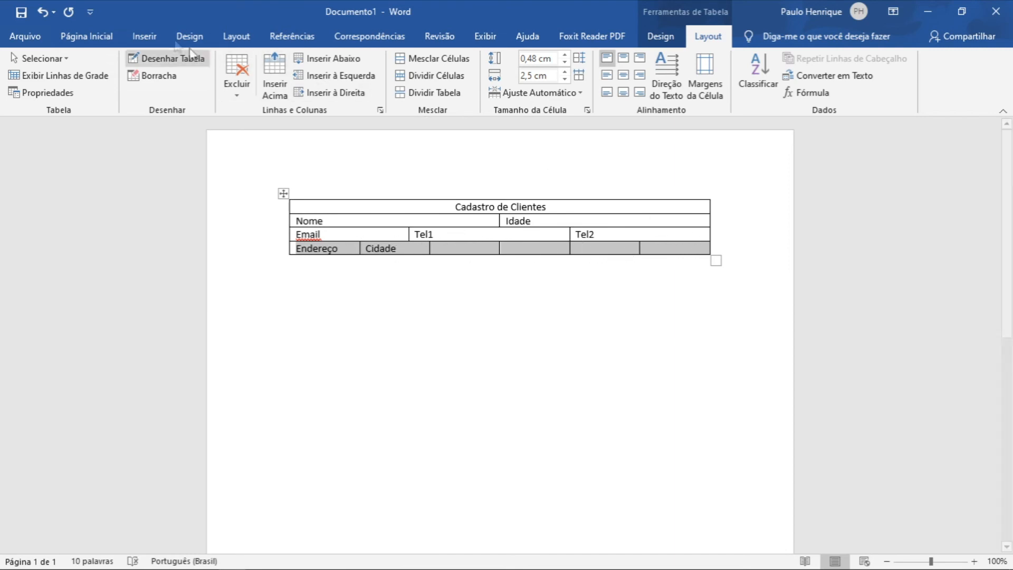
pyautogui.click(43, 17)
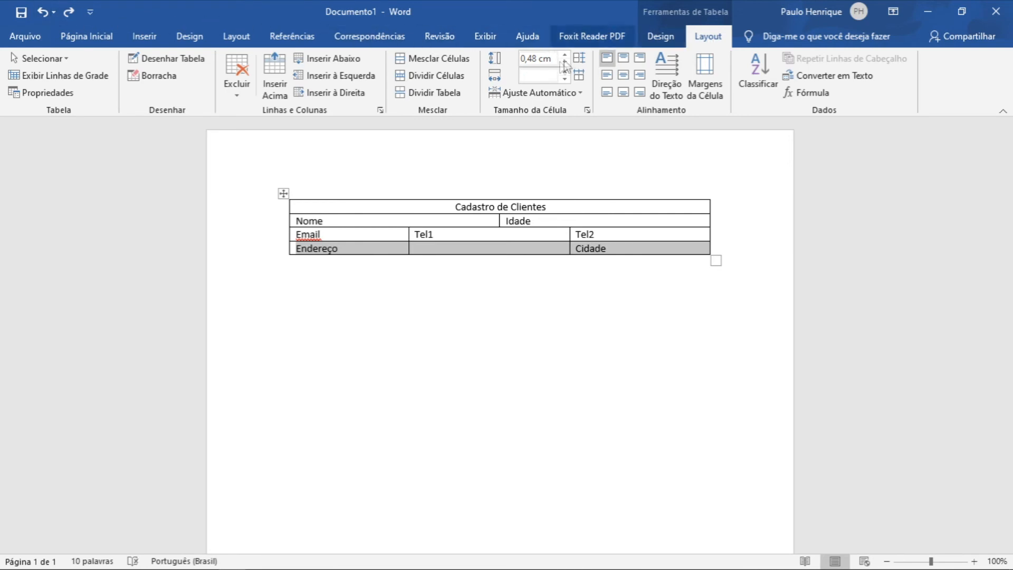
# Split the fourth row into 2 columns, merging its cells first.
pyautogui.click(426, 78)
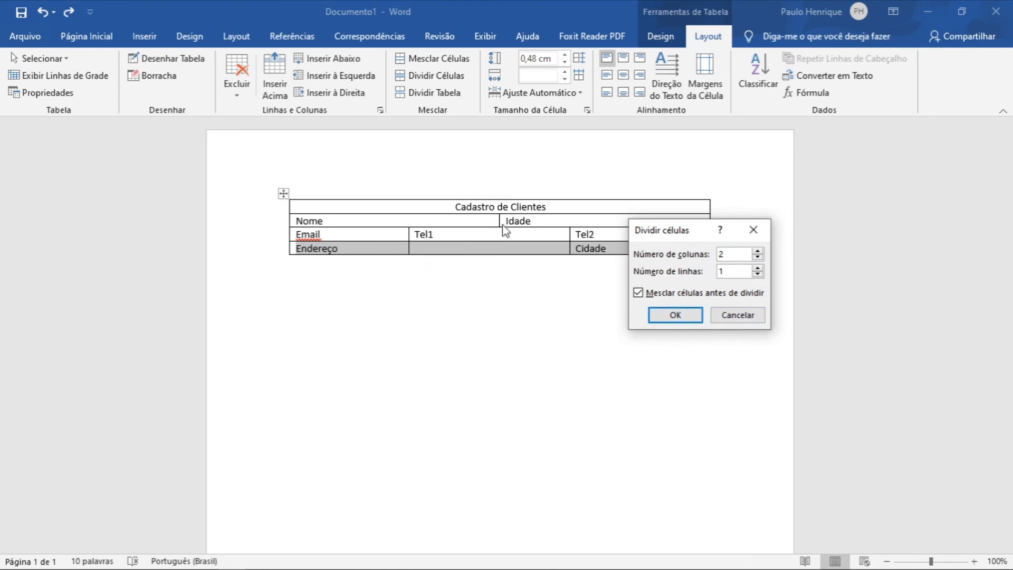
pyautogui.click(673, 313)
pyautogui.click(638, 294)
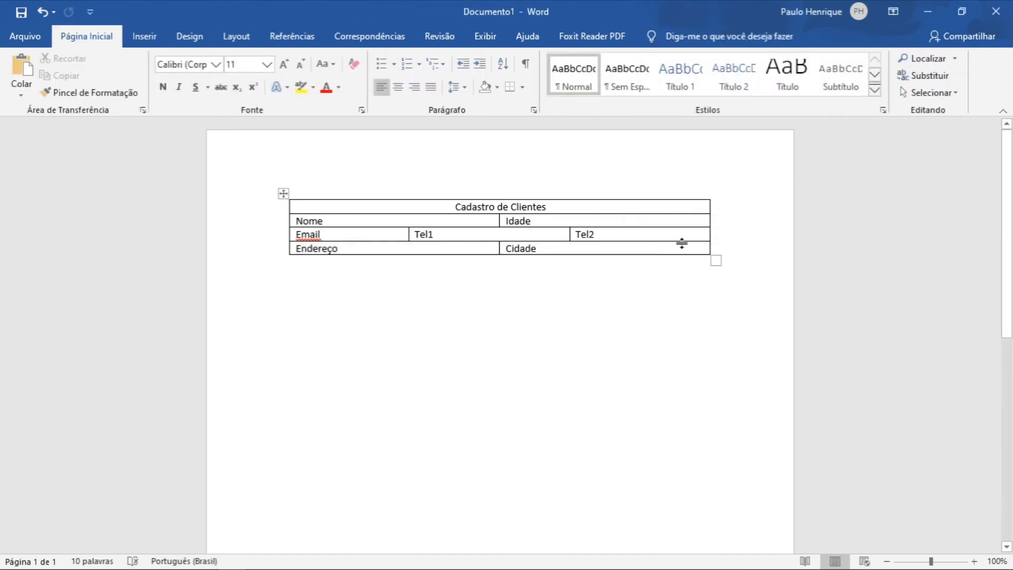
# Apply a yellow Grid Table style to the table.
pyautogui.click(673, 245)
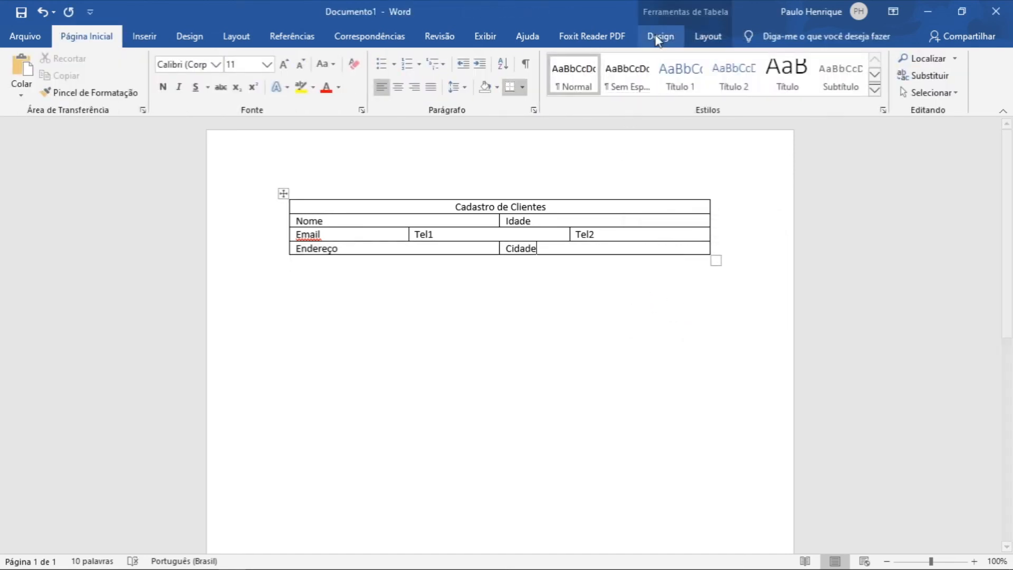
pyautogui.click(664, 38)
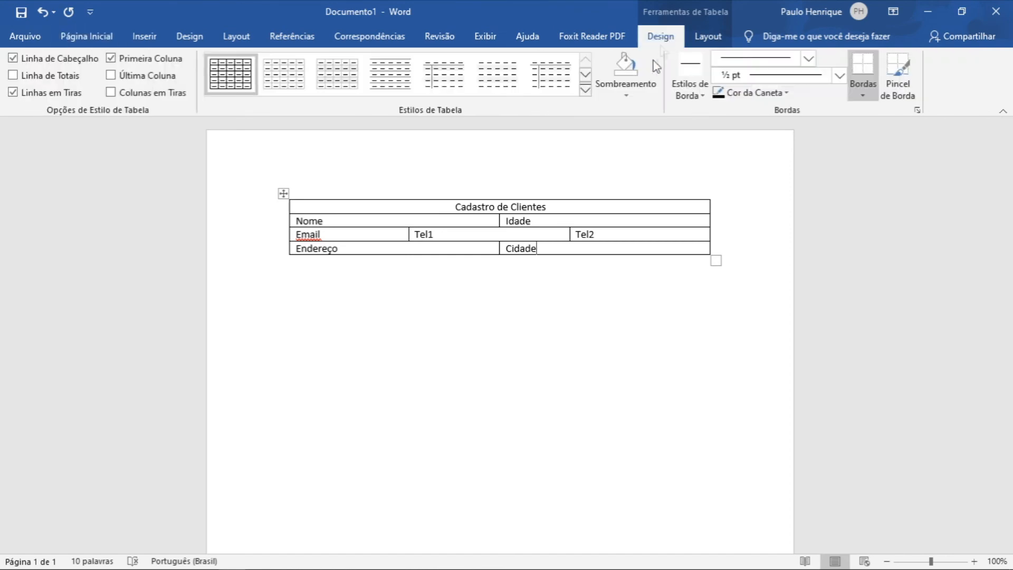
pyautogui.click(583, 87)
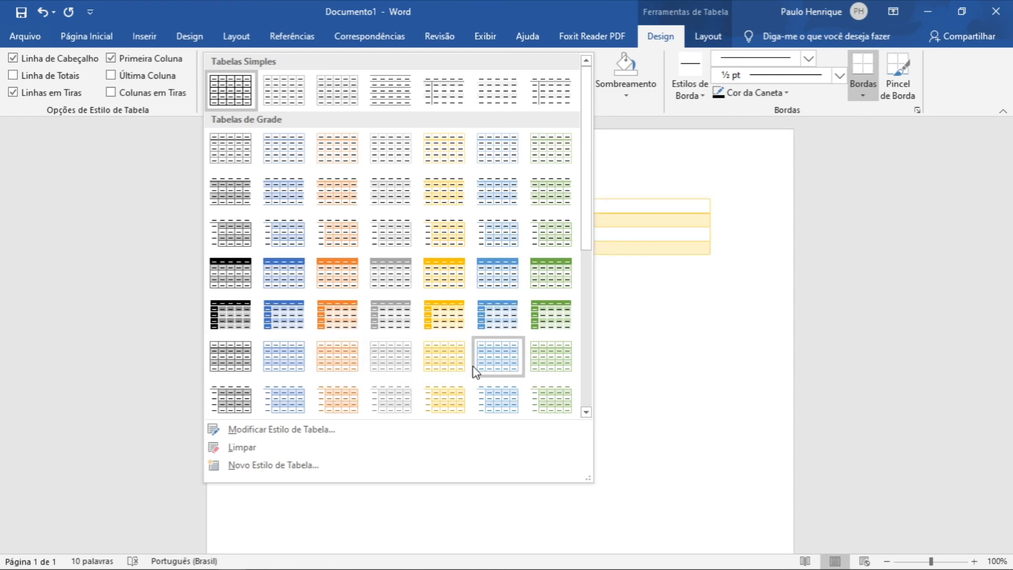
pyautogui.click(456, 366)
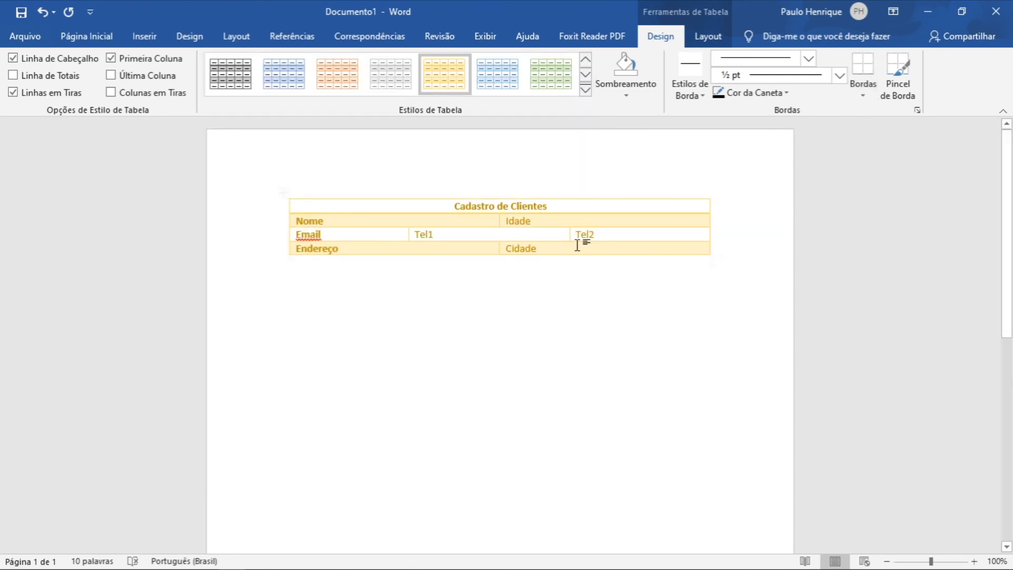
# Apply a blue Grid Table style to the table.
pyautogui.click(586, 90)
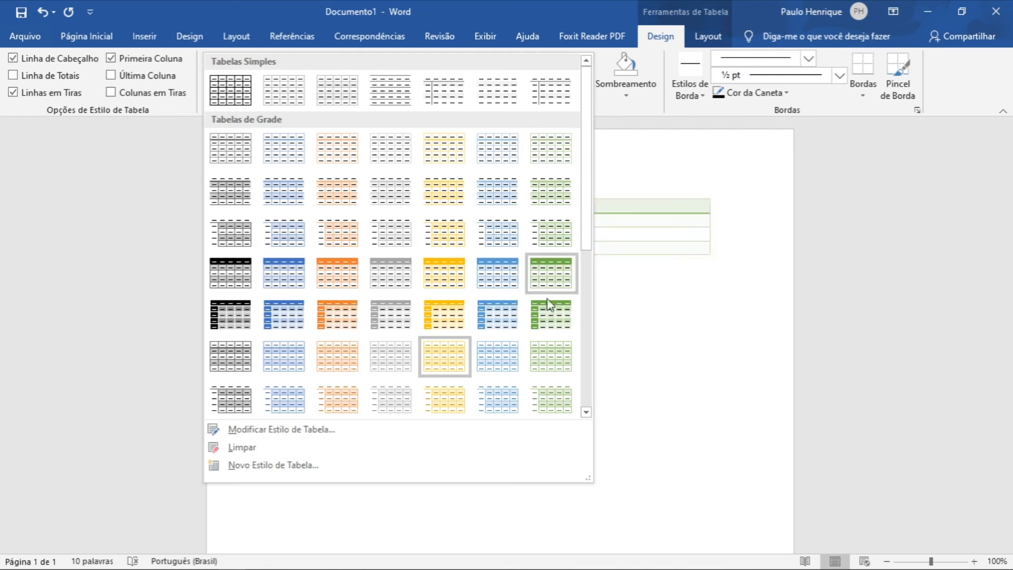
pyautogui.click(505, 356)
pyautogui.click(703, 179)
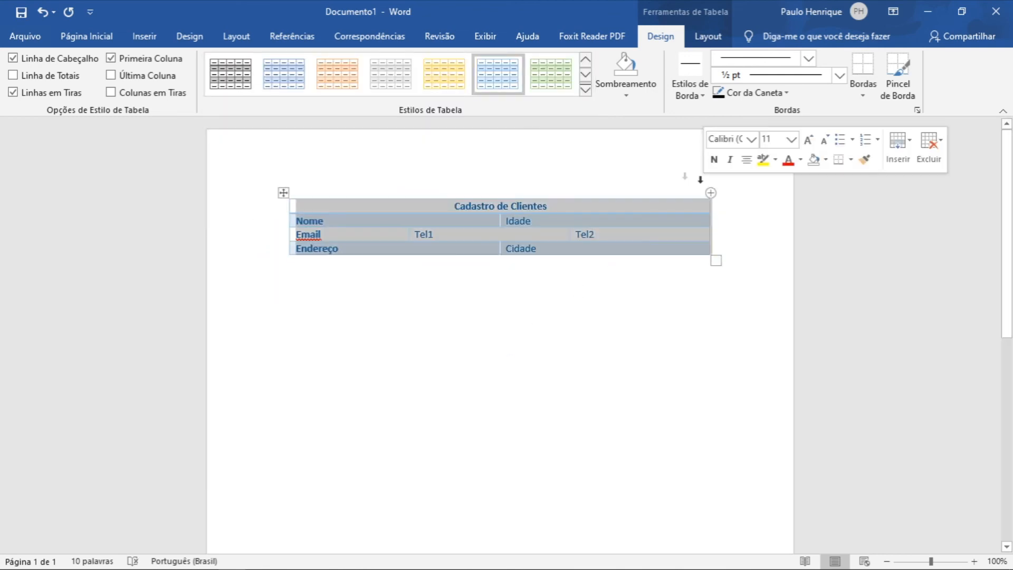
pyautogui.click(626, 372)
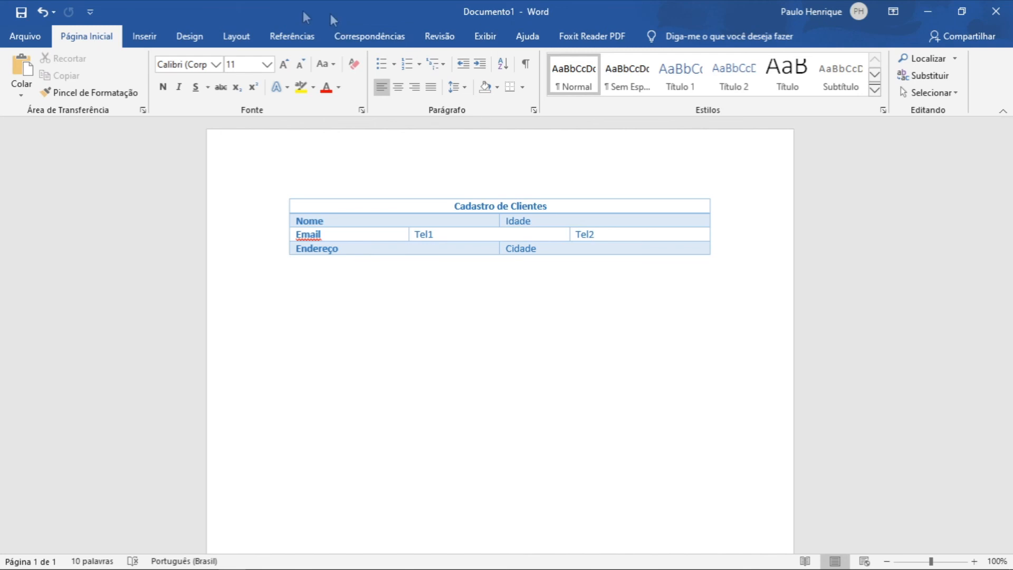
# Insert a new 3 by 3 table below and type Título in its first cell.
pyautogui.click(149, 37)
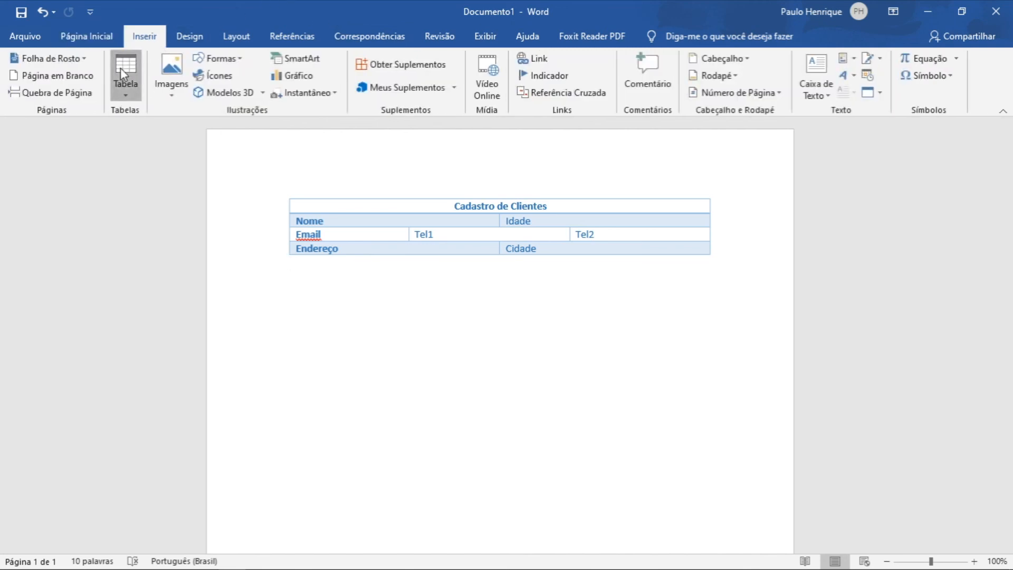
pyautogui.click(121, 69)
pyautogui.click(456, 335)
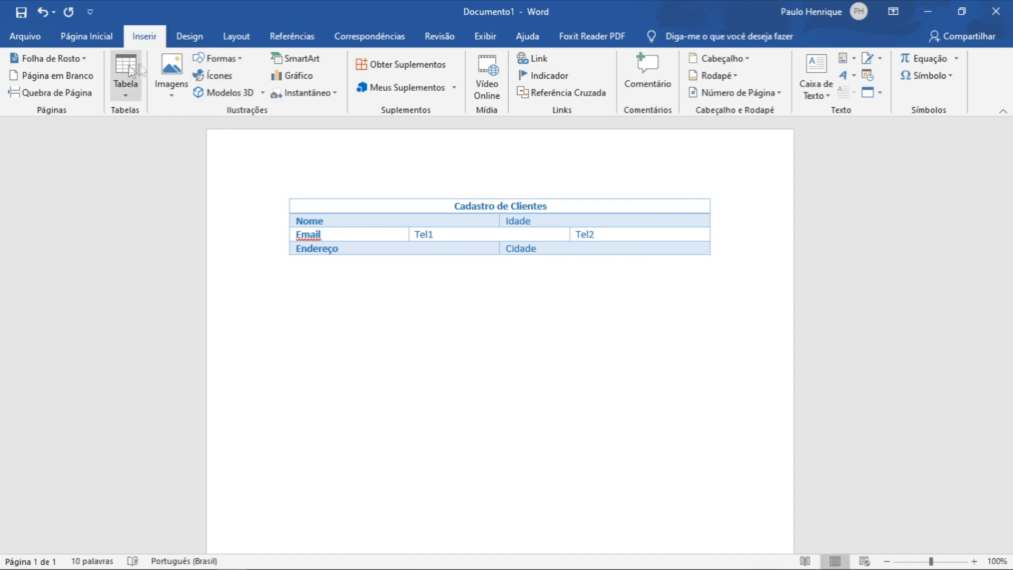
pyautogui.click(130, 86)
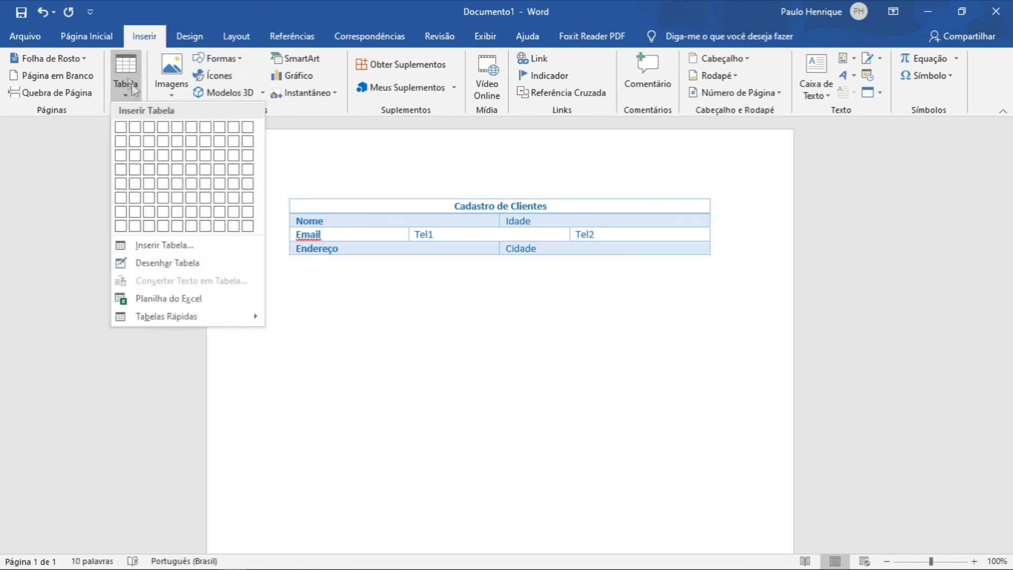
pyautogui.click(150, 156)
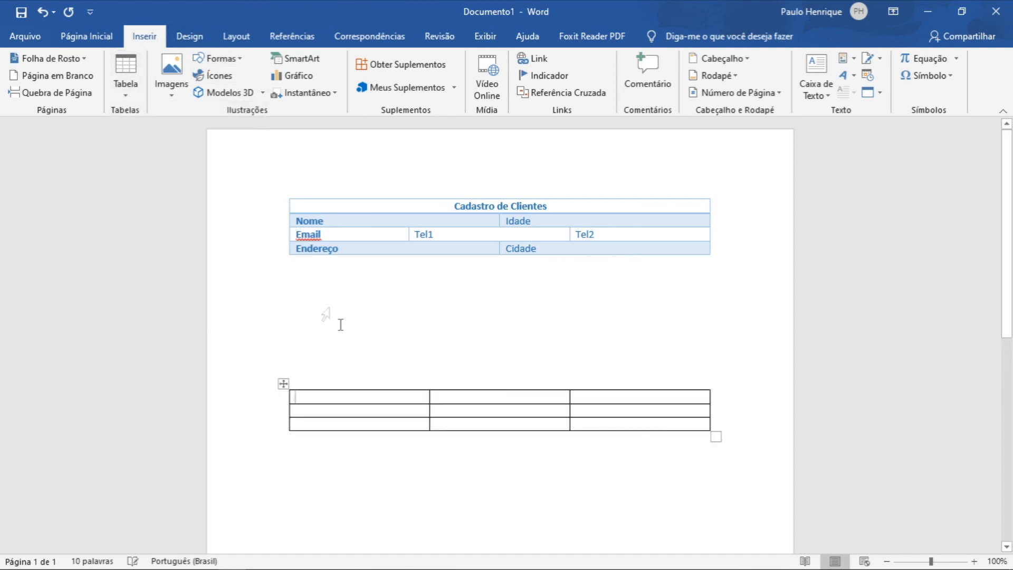
pyautogui.write('T')
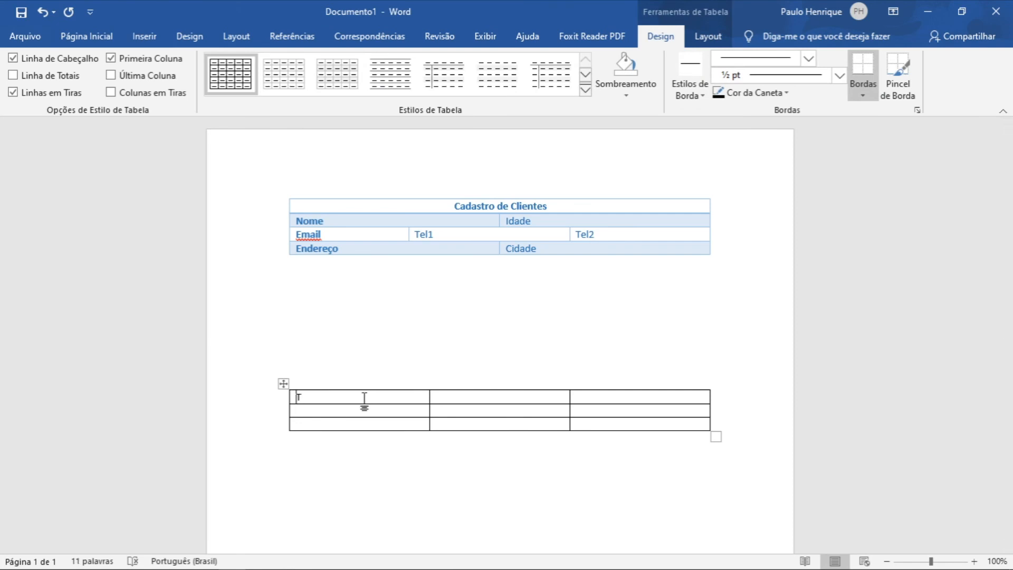
pyautogui.write('ítu')
# Insert a column to the right of the new table's last column.
pyautogui.click(605, 400)
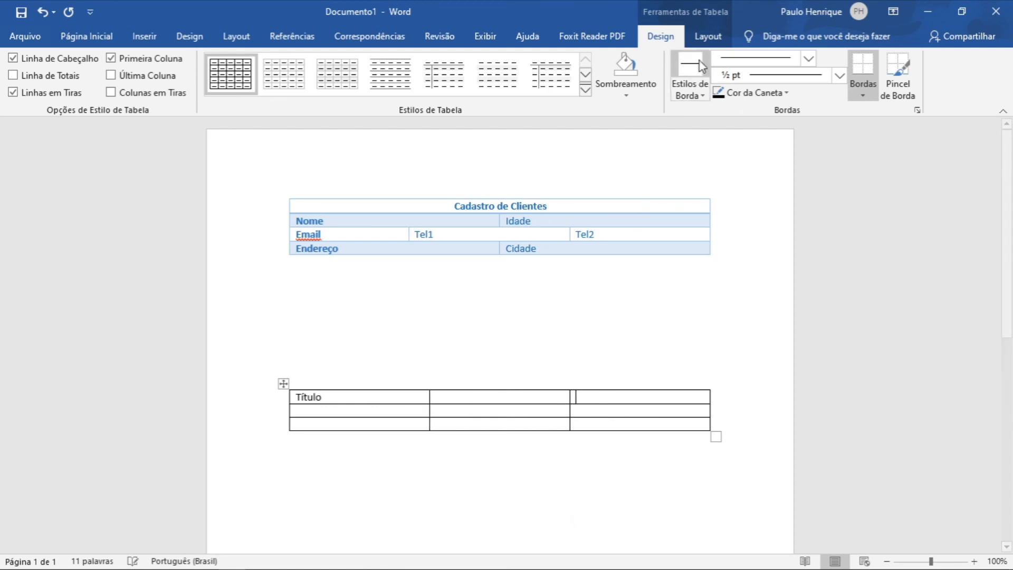
pyautogui.click(708, 36)
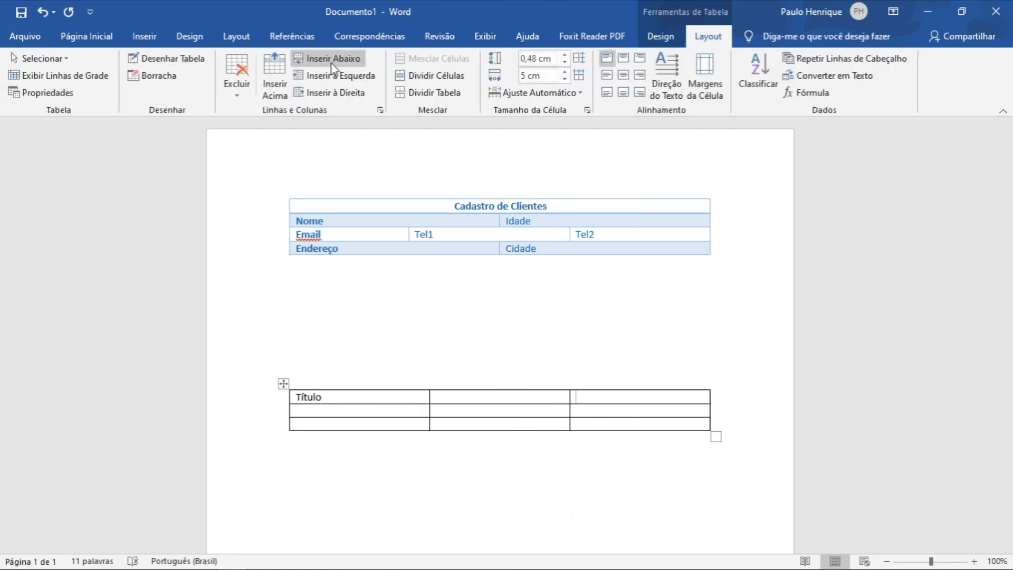
pyautogui.click(357, 93)
# Merge the new table's first row into one cell and center Título in it.
pyautogui.click(656, 402)
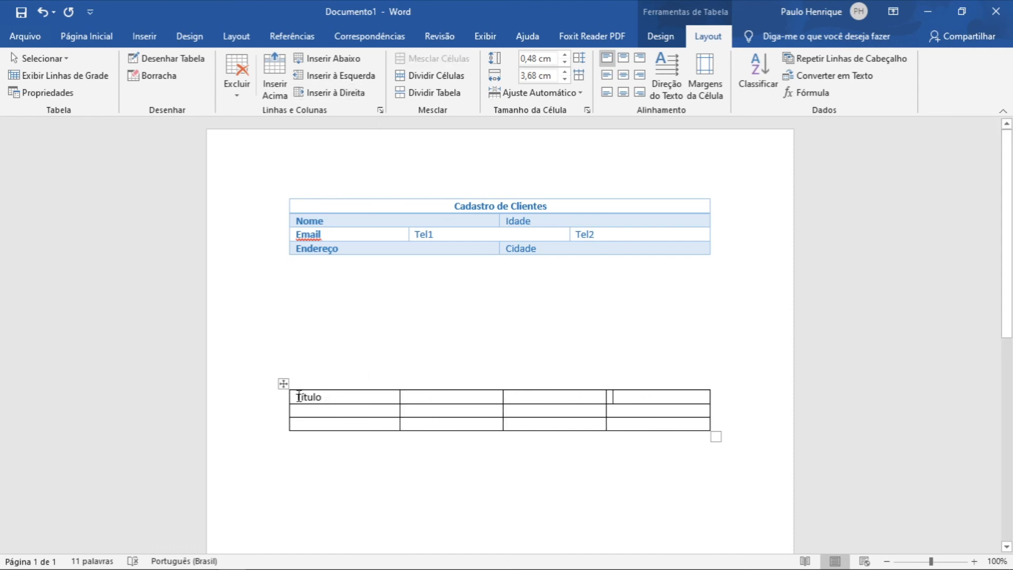
pyautogui.moveTo(298, 396); pyautogui.dragTo(614, 401)
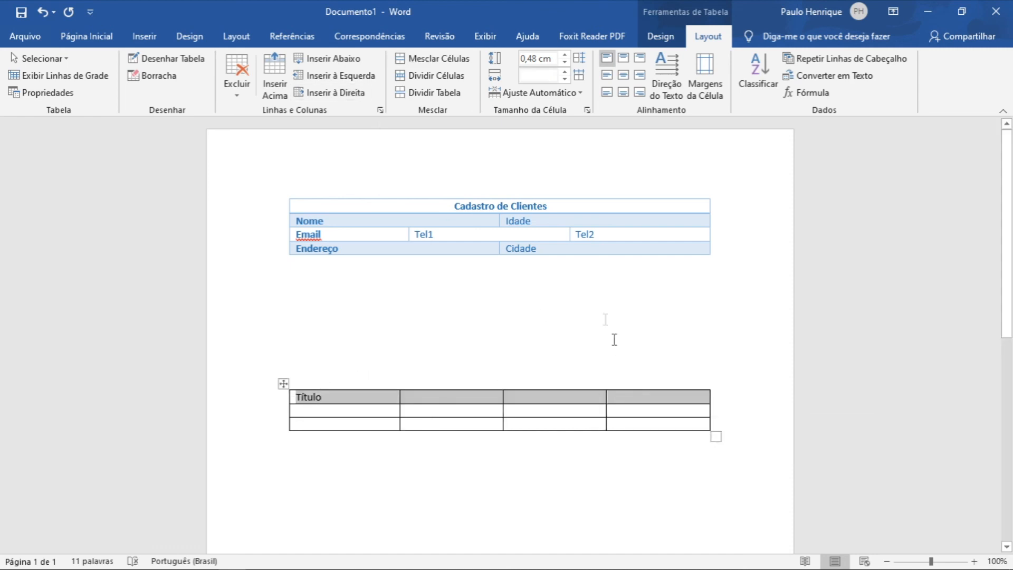
pyautogui.click(438, 58)
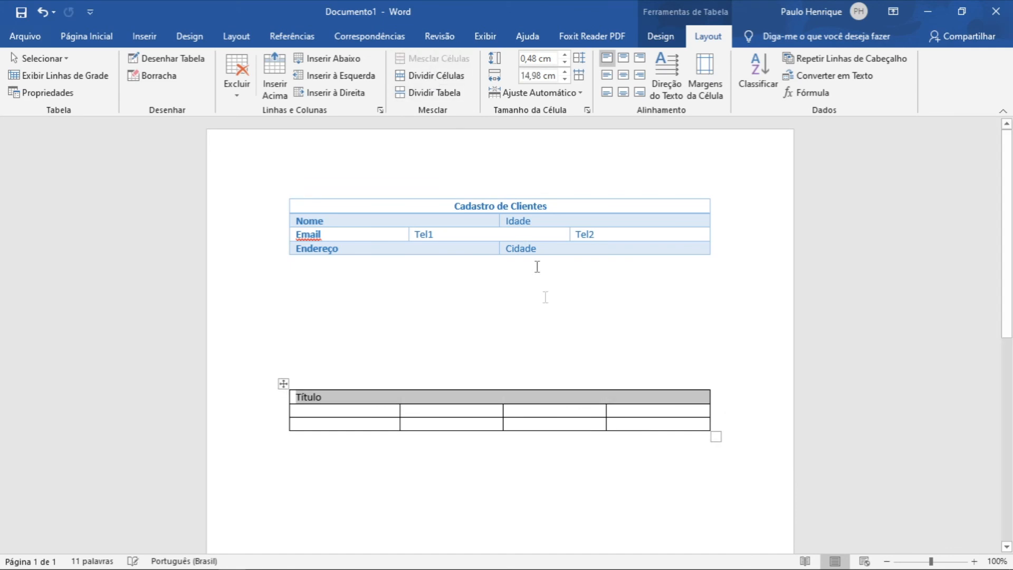
pyautogui.click(623, 75)
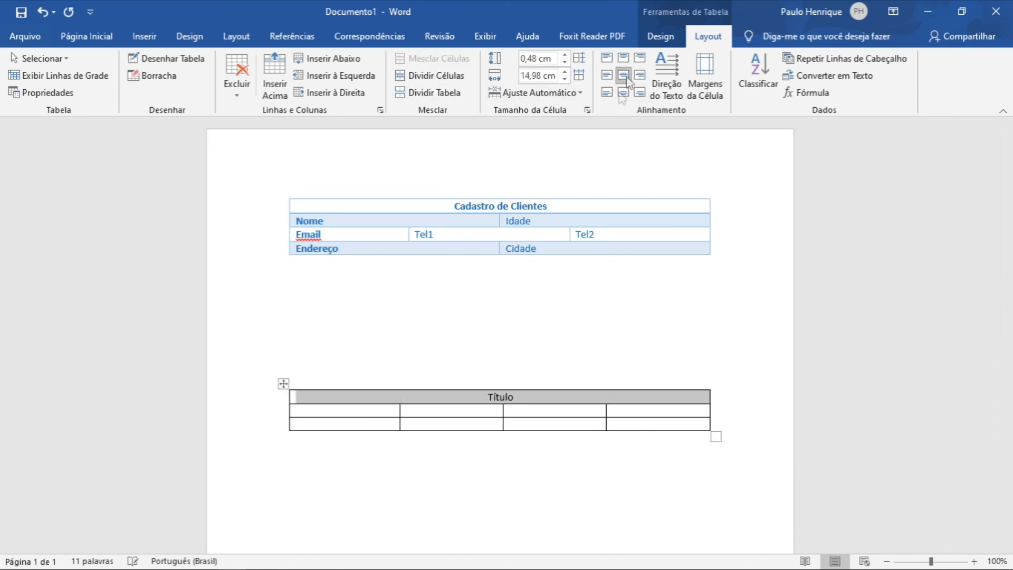
# Fill the second row's four cells with sample text dsds, sds, dsds and dsds.
pyautogui.click(357, 412)
pyautogui.write('dsds')
pyautogui.click(456, 414)
pyautogui.write('sds')
pyautogui.click(540, 411)
pyautogui.write('dsds')
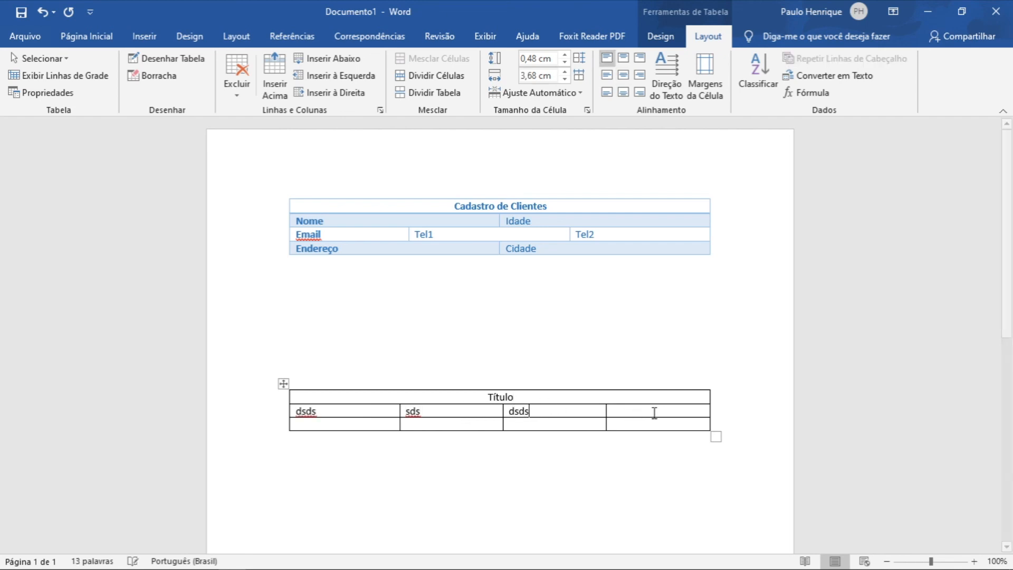
pyautogui.click(653, 412)
pyautogui.write('dsds')
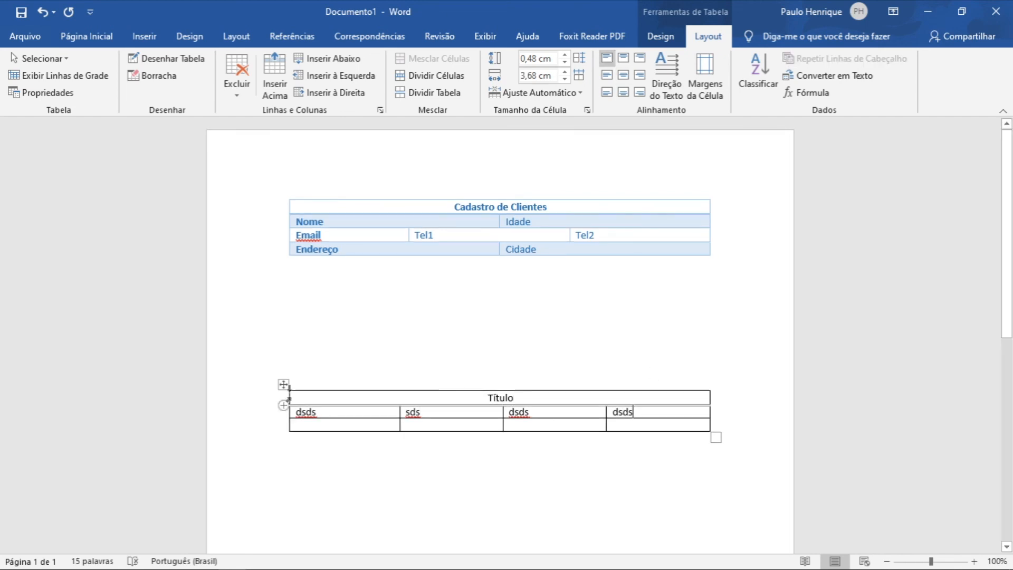
# Clear the second table's contents and shrink its width, then undo the last two actions.
pyautogui.click(283, 386)
pyautogui.press('Delete')
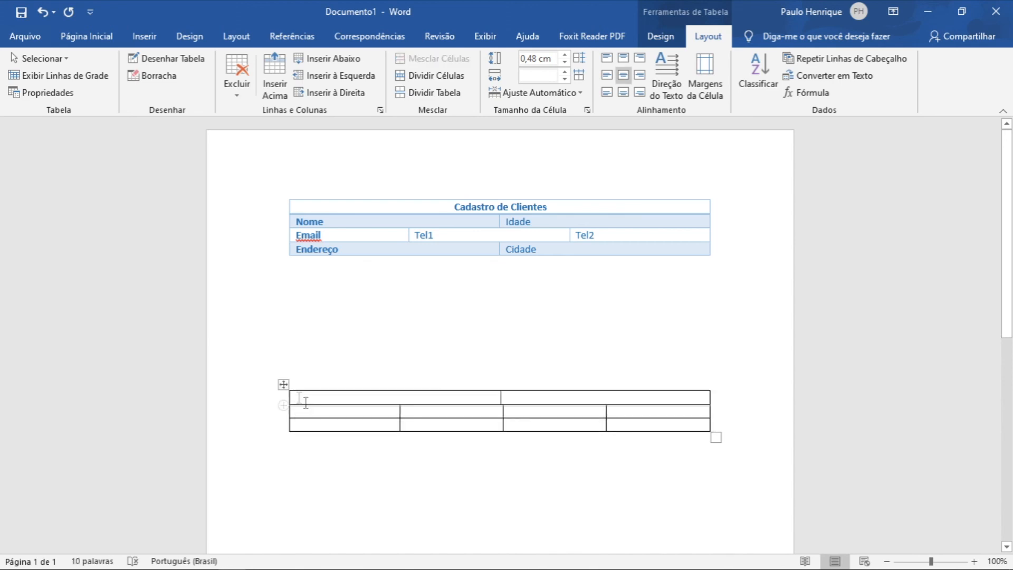
pyautogui.moveTo(716, 436); pyautogui.dragTo(464, 440)
pyautogui.click(42, 11)
pyautogui.click(43, 11)
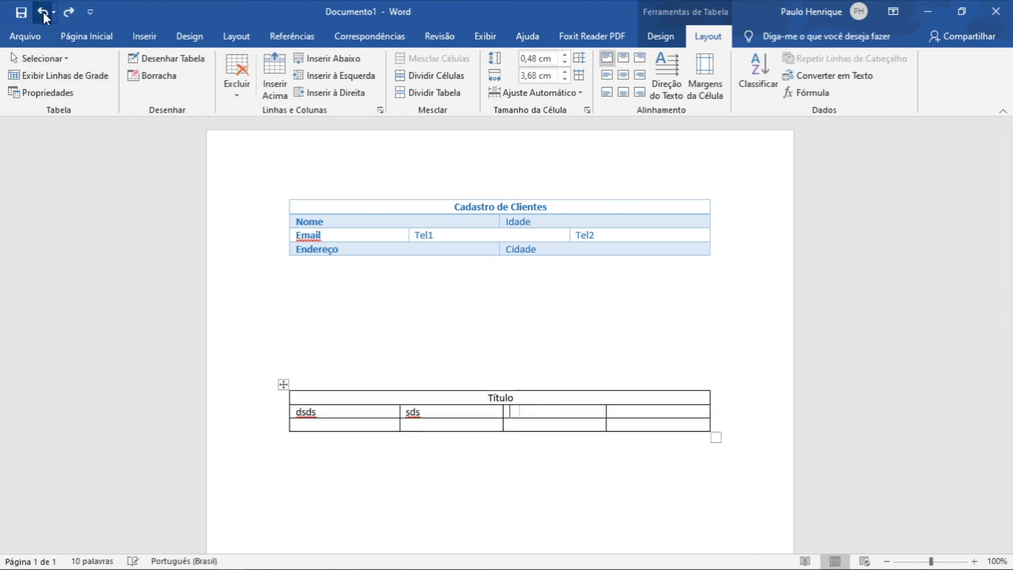